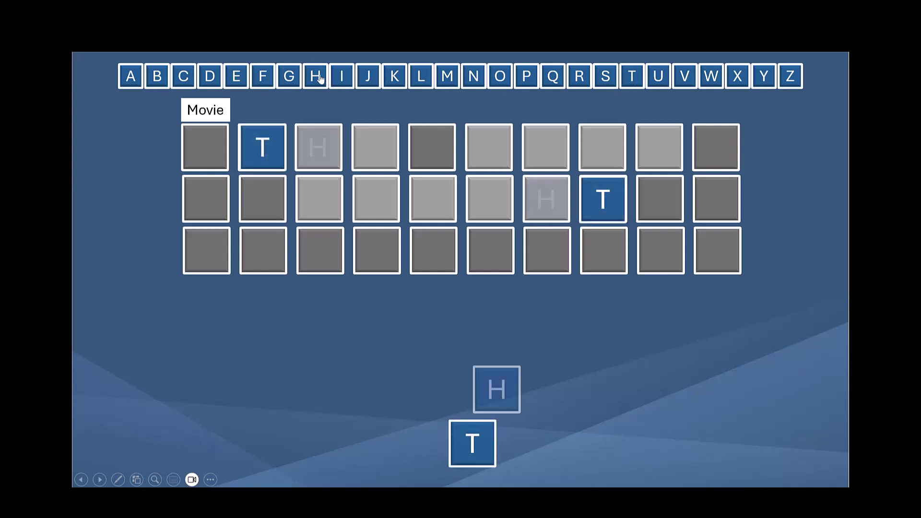
Step: Guess E, D, A, R, K, N, I and G to complete THE DARK KNIGHT
left_click(236, 78)
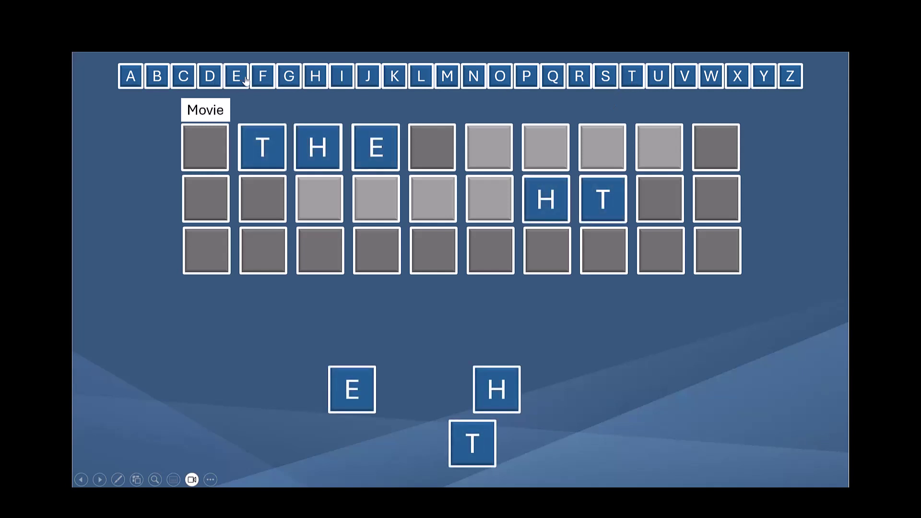
left_click(211, 77)
left_click(131, 79)
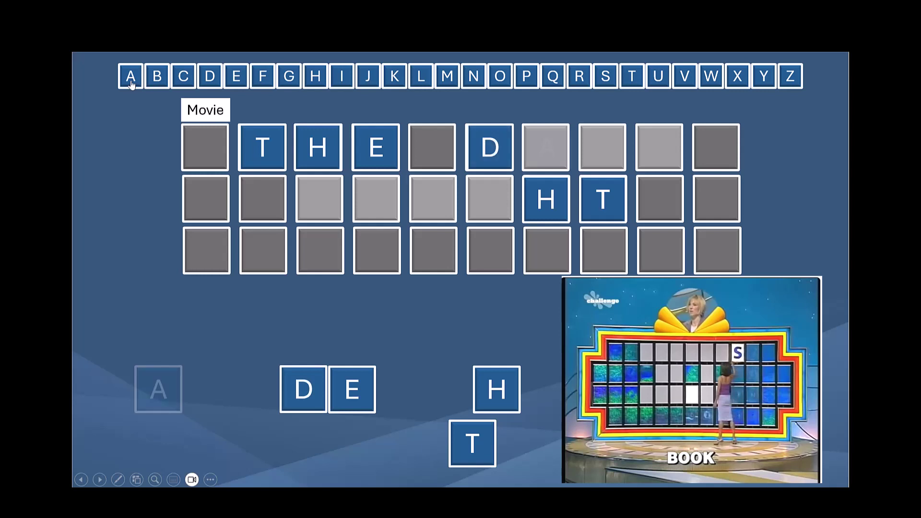
left_click(582, 78)
key("Escape")
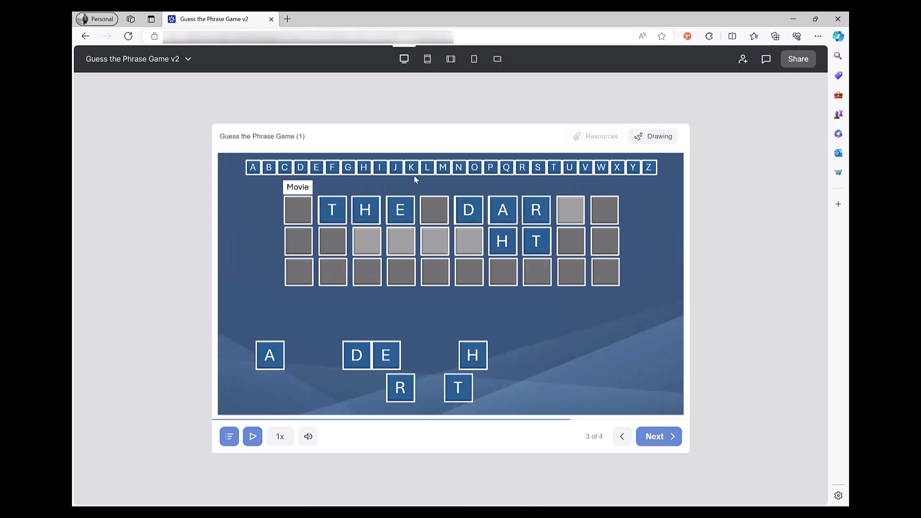
left_click(411, 167)
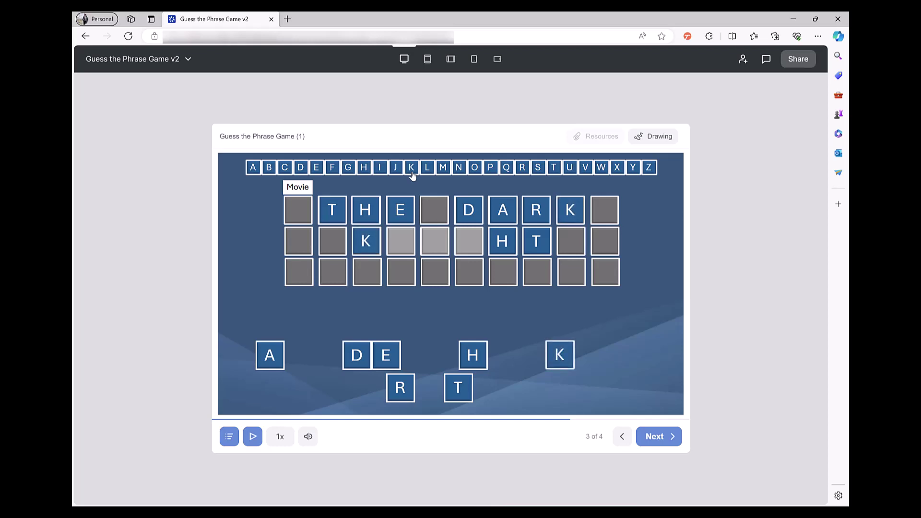
left_click(459, 172)
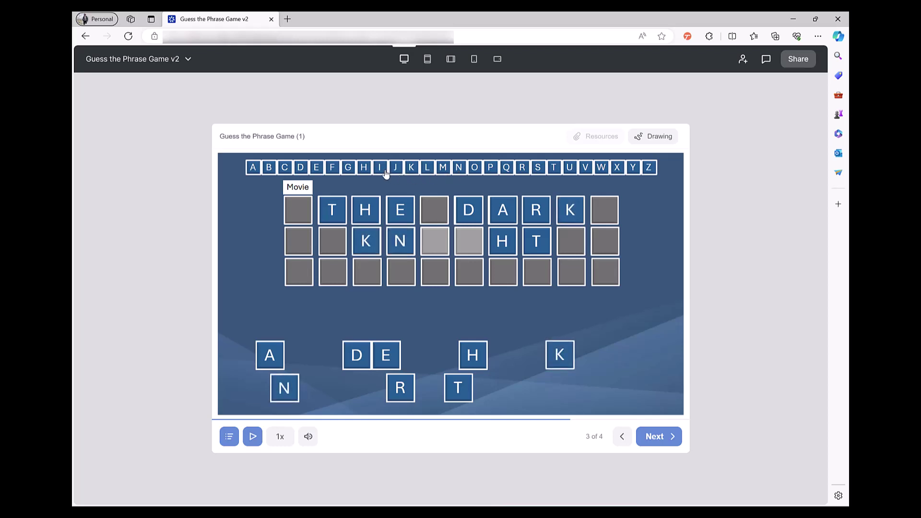
left_click(380, 172)
left_click(350, 170)
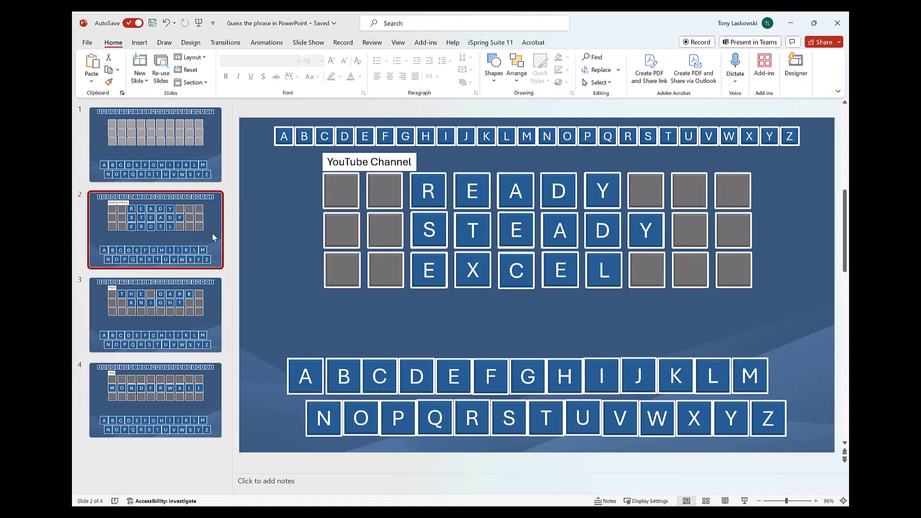
Step: View slide 3 with THE DARK KNIGHT puzzle
left_click(211, 294)
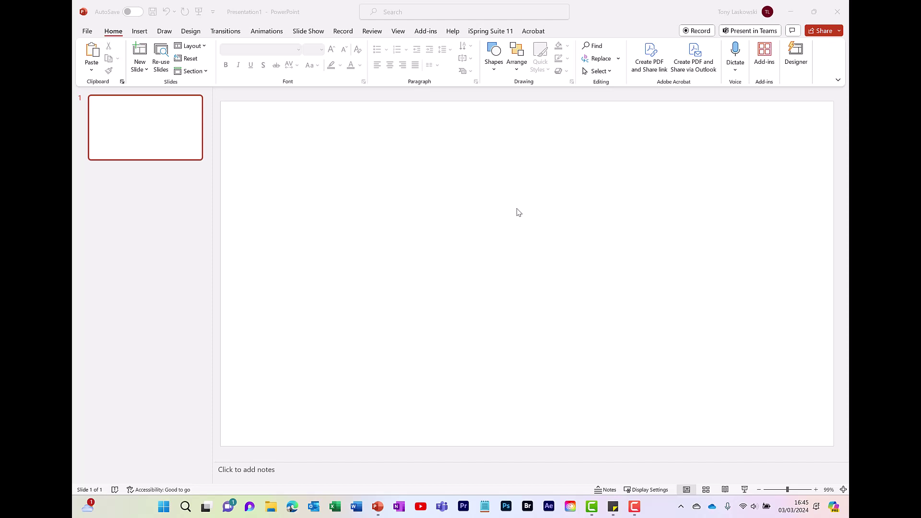
Step: Draw a small rectangle square near the slide's bottom-left
left_click(497, 65)
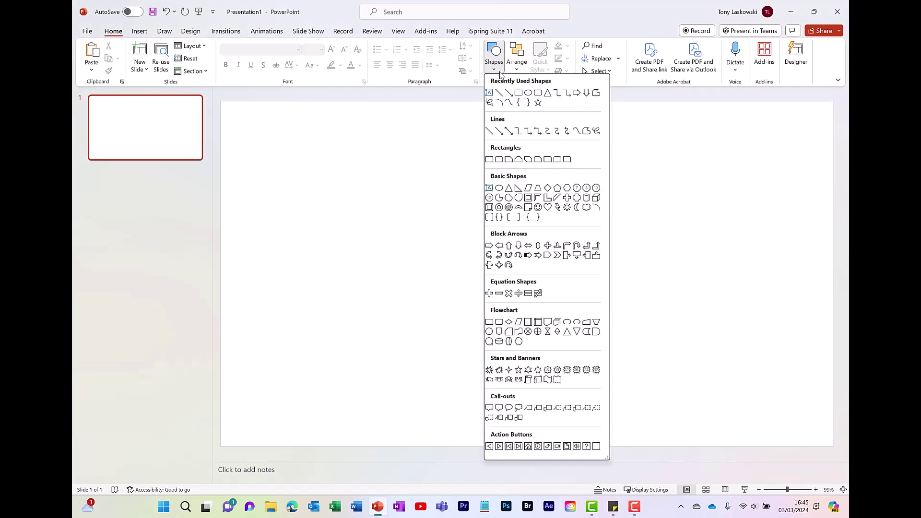
left_click(516, 95)
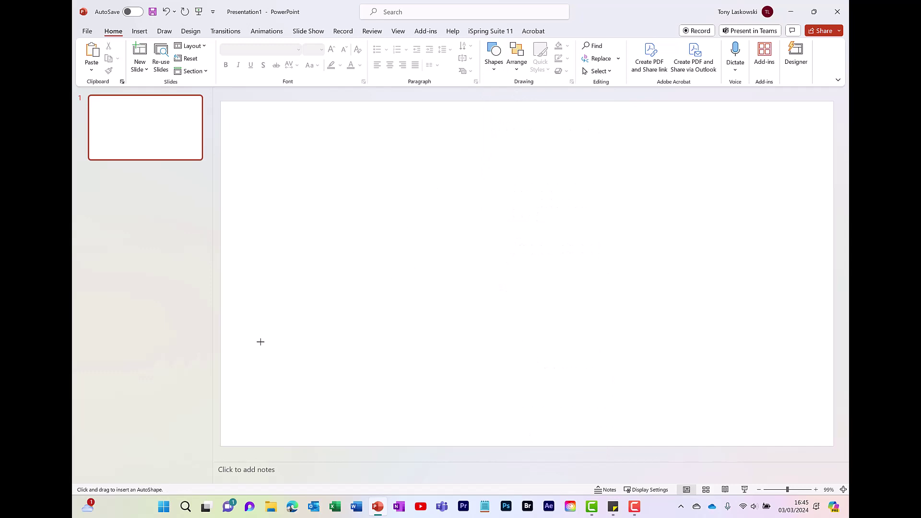
mouse_move(260, 342)
left_mouse_down()
mouse_move(310, 409)
mouse_move(315, 397)
mouse_move(290, 372)
mouse_move(314, 401)
mouse_move(295, 376)
mouse_move(267, 389)
left_mouse_up()
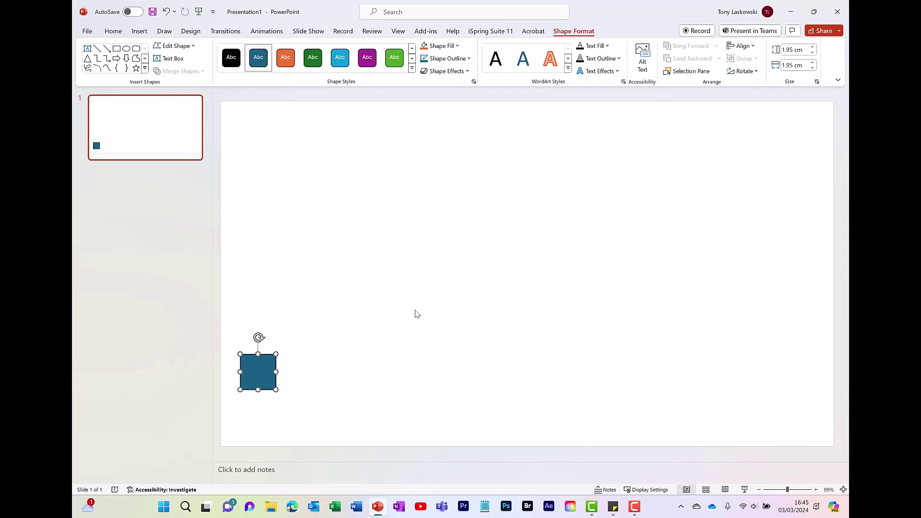
Step: Type the letter A in the square and enlarge it
type("A")
key("shift+Left")
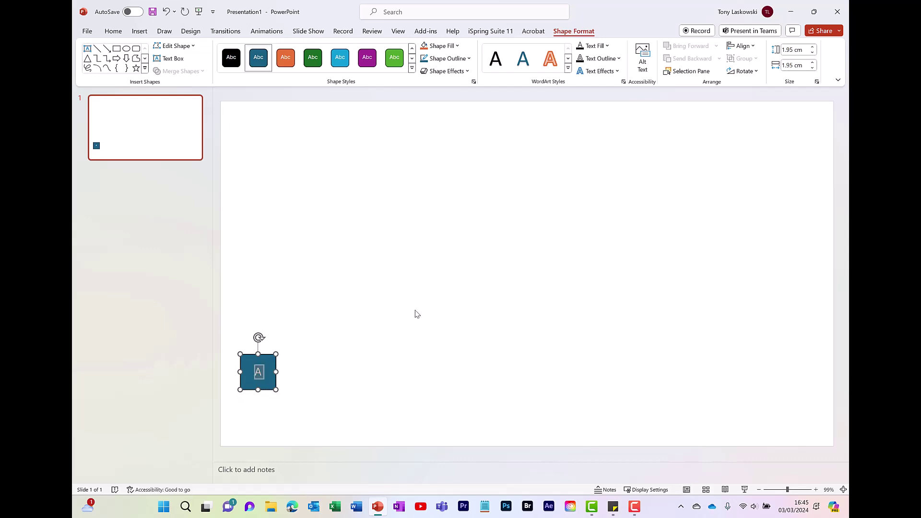
key("ctrl+shift+period")
key("Escape")
Step: Give the A tile a darker blue fill, the first 3-D preset, and no shadow
left_click(456, 45)
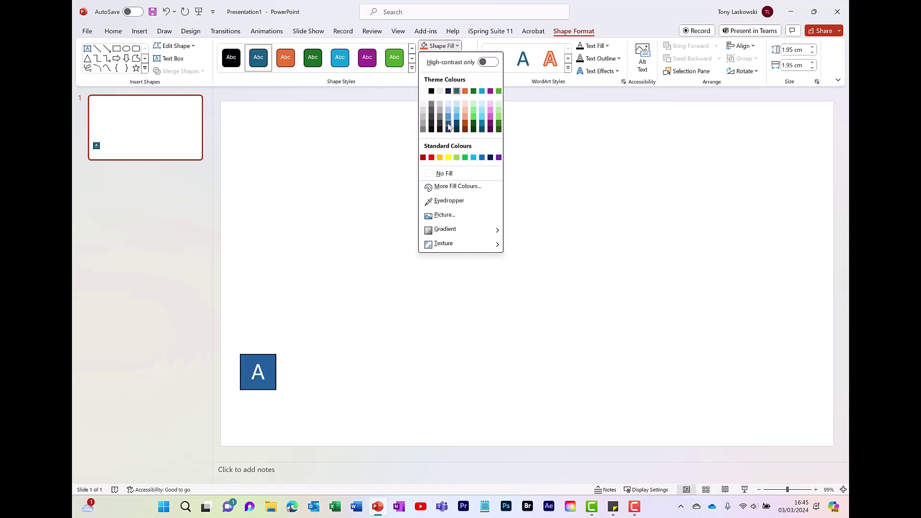
left_click(448, 127)
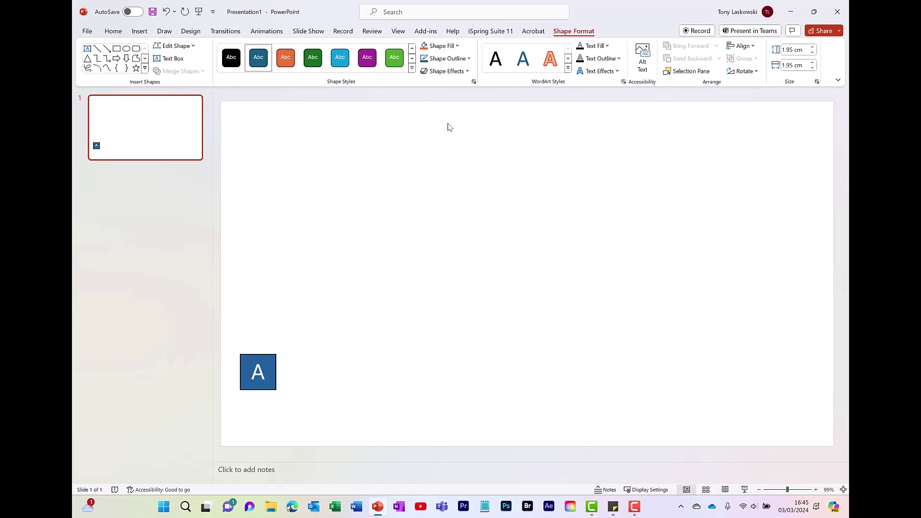
left_click(459, 75)
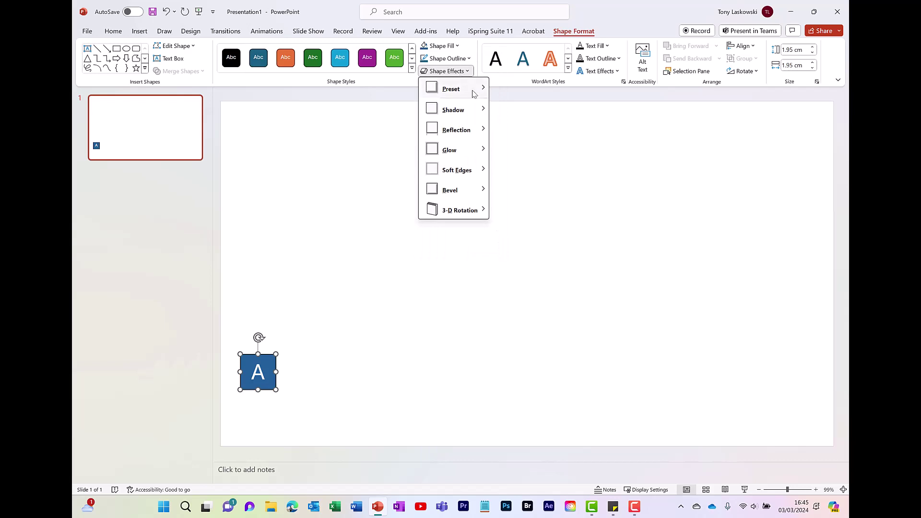
mouse_move(473, 89)
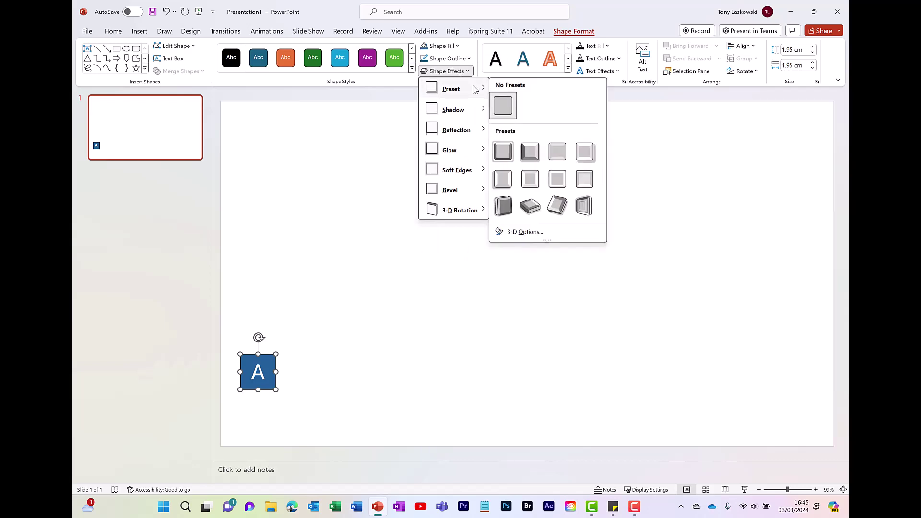
left_click(508, 160)
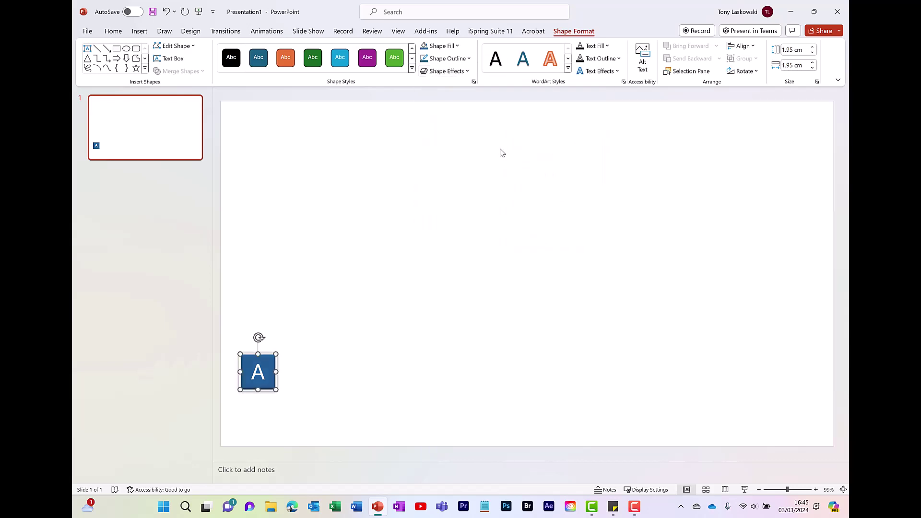
left_click(465, 73)
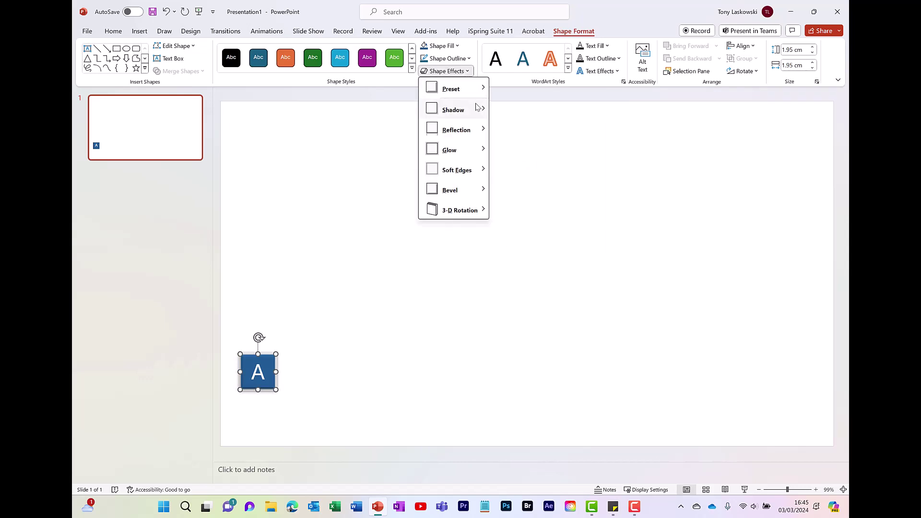
mouse_move(477, 109)
left_click(502, 128)
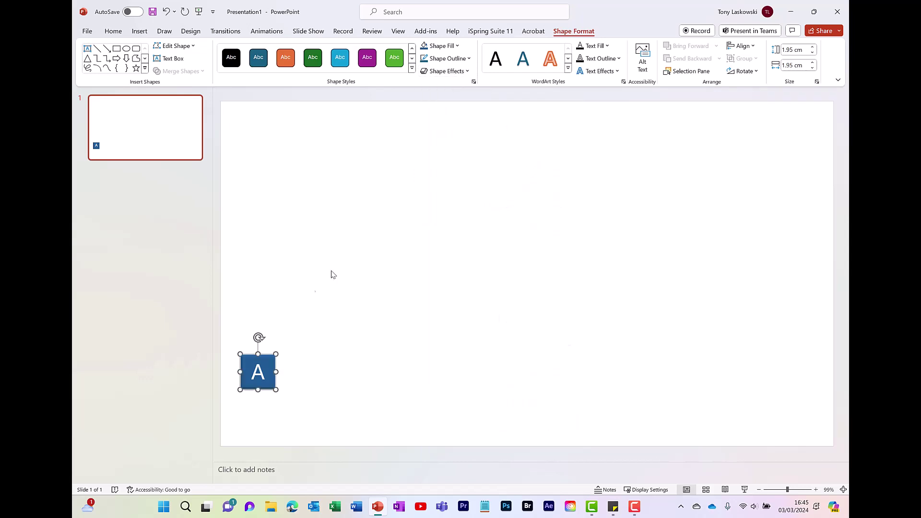
left_click(318, 302)
left_click(277, 384)
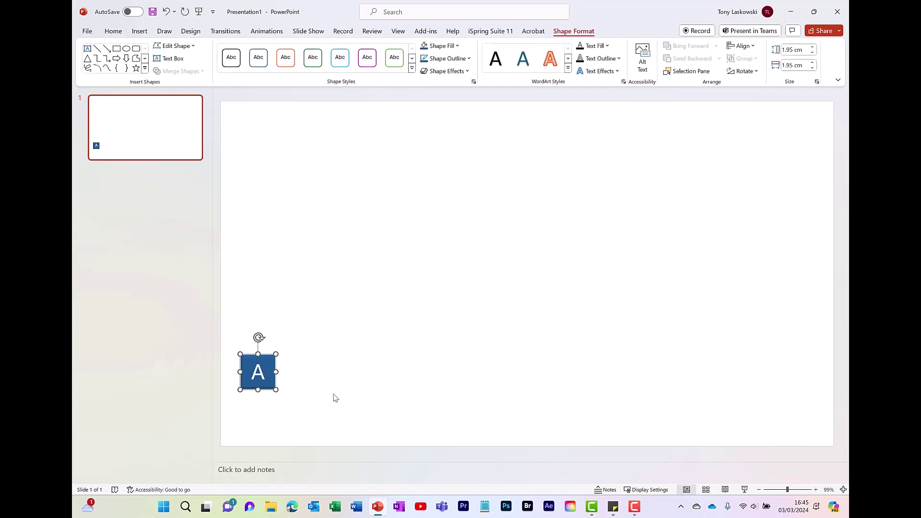
Step: Duplicate the A tile, move the copy to the top-left corner, and shrink it proportionally
key("ctrl+d")
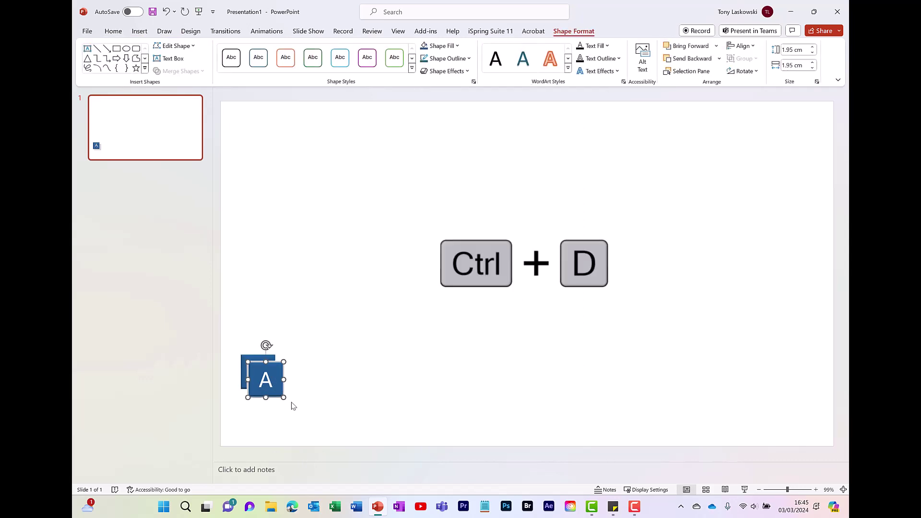
left_click_drag(279, 385, 268, 140)
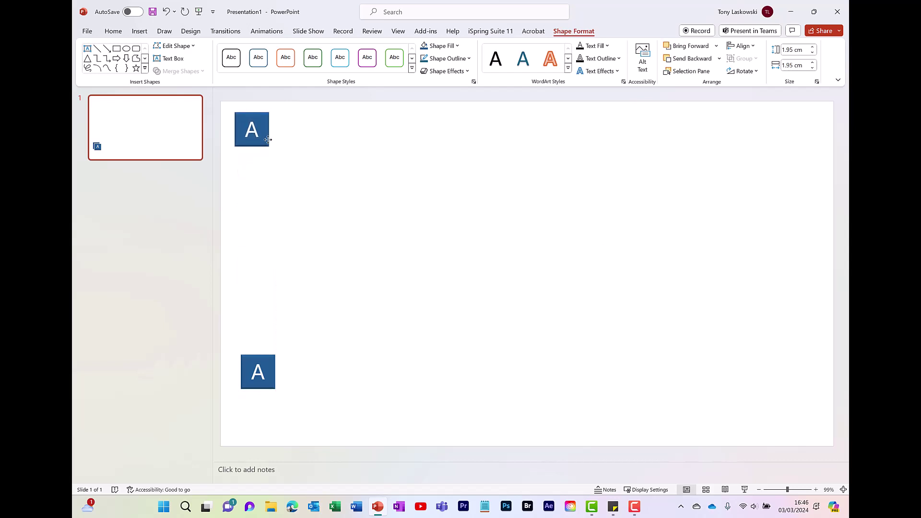
left_click_drag(268, 140, 268, 140)
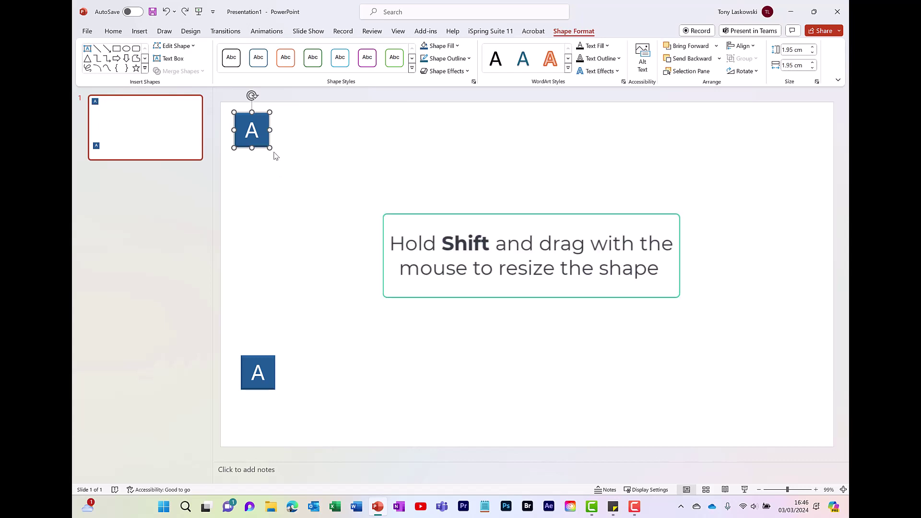
left_click_drag(270, 148, 253, 132)
left_click(249, 152)
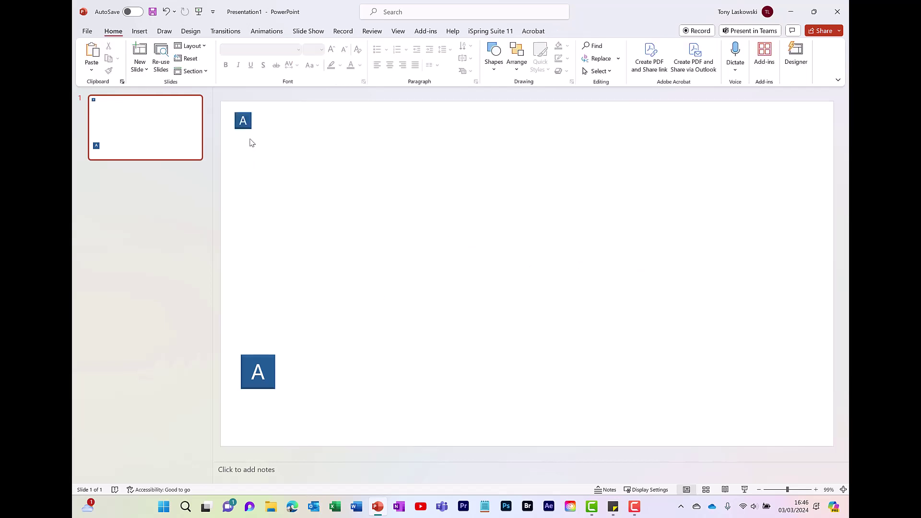
Step: Copy the small A tile to its right in line and letter the copy B
left_click(247, 125)
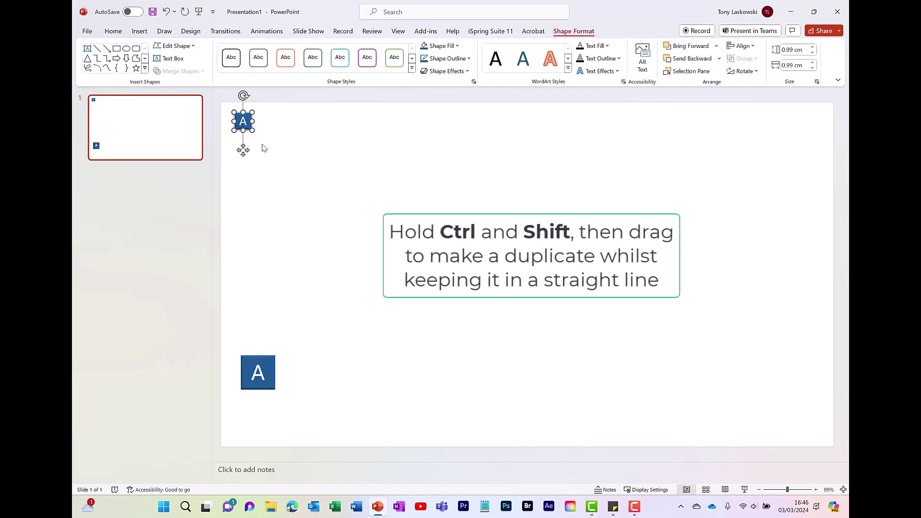
left_click_drag(254, 130, 273, 126)
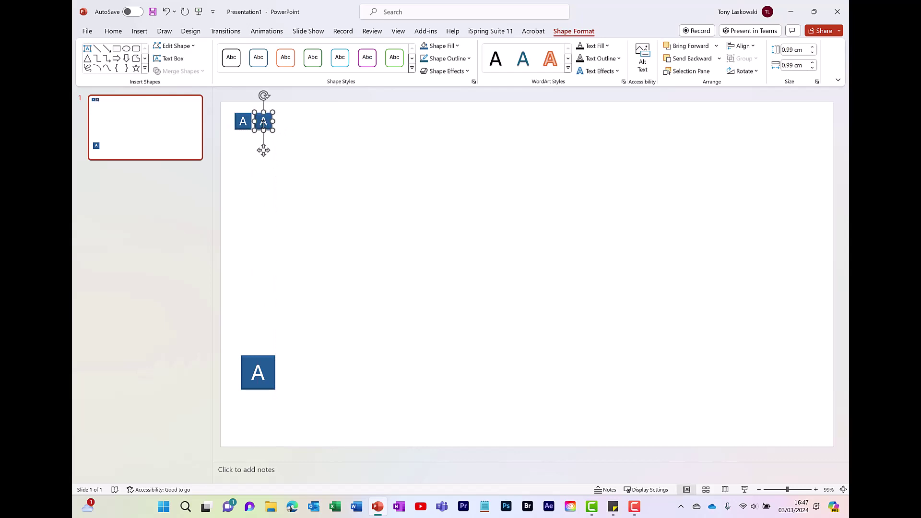
type("B")
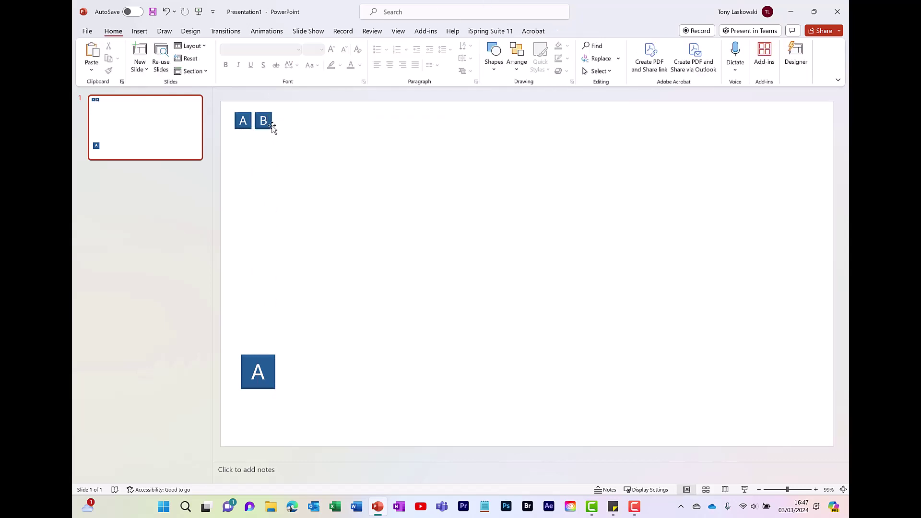
key("Escape")
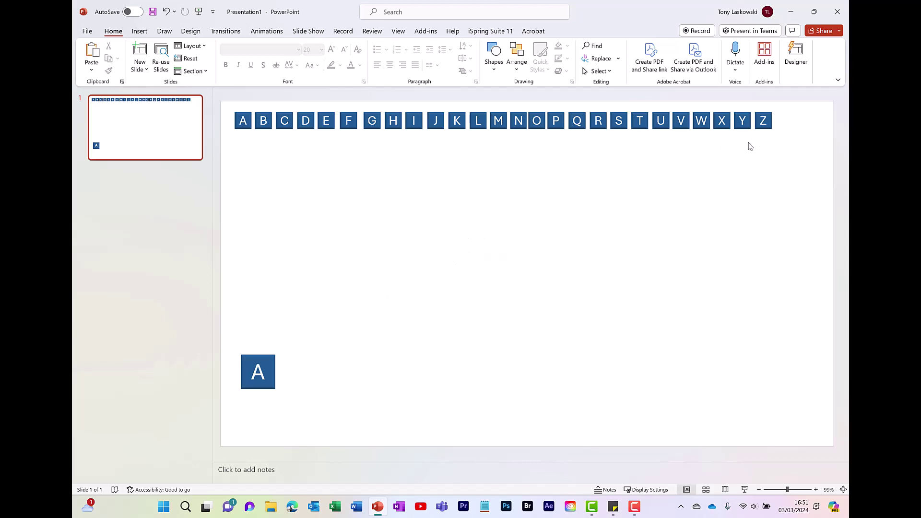
Step: Select all A–Z tiles and apply Distribute Horizontally to space them evenly
left_click_drag(802, 140, 215, 105)
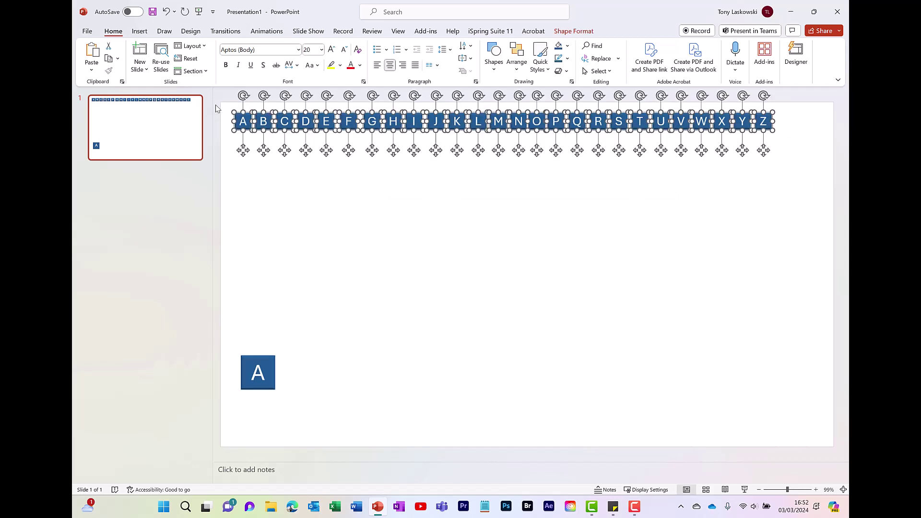
left_click(573, 32)
left_click(743, 46)
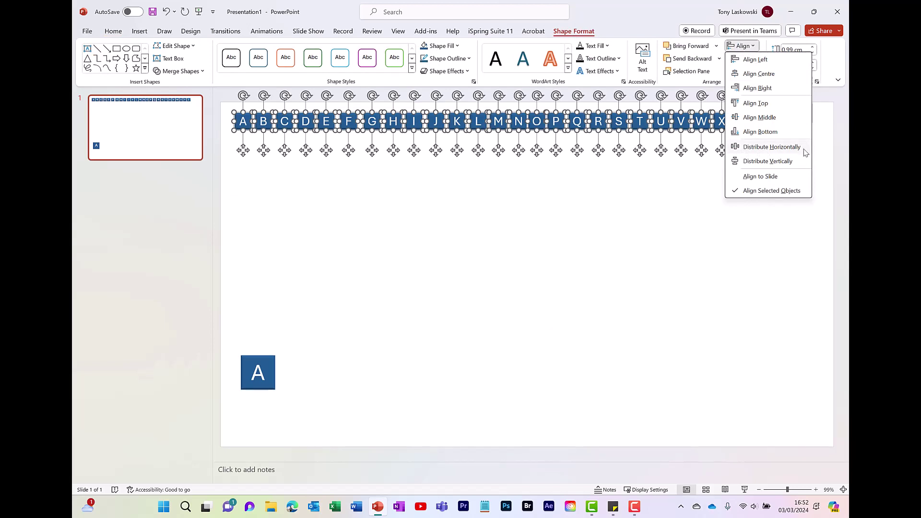
left_click(772, 147)
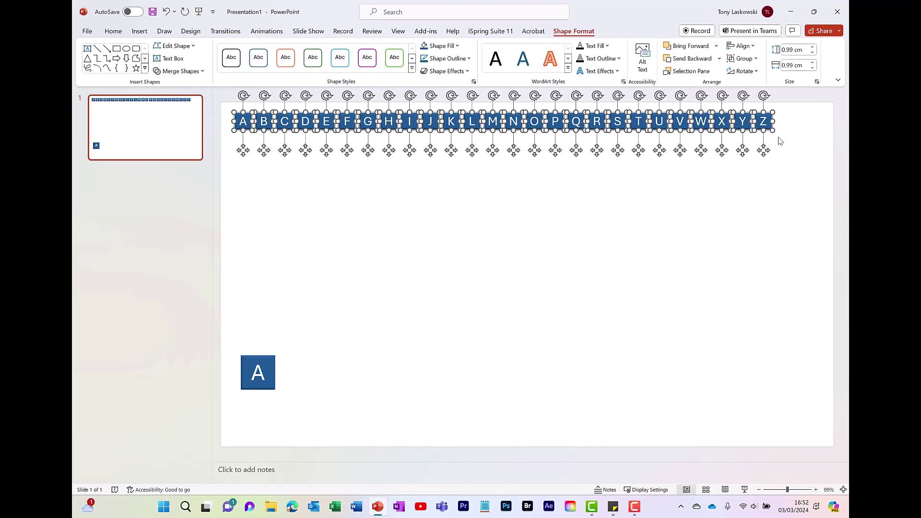
left_click(695, 175)
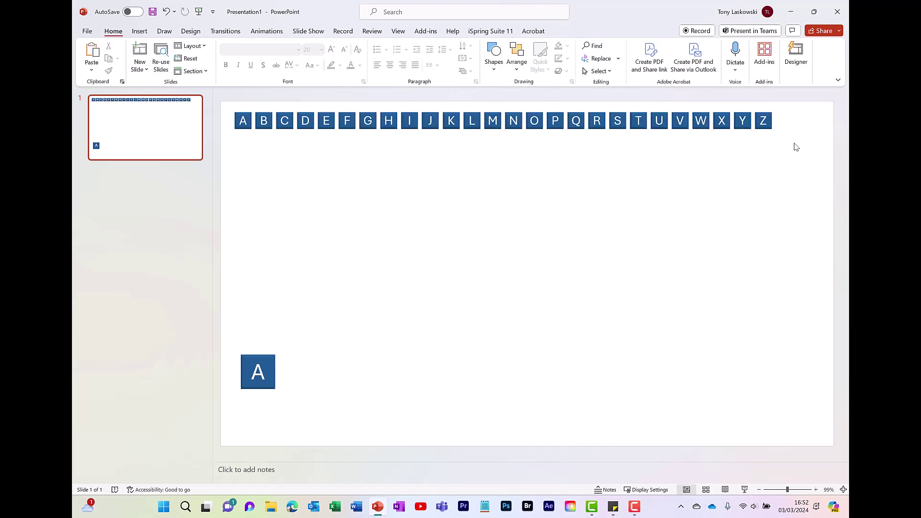
left_click_drag(794, 144, 213, 101)
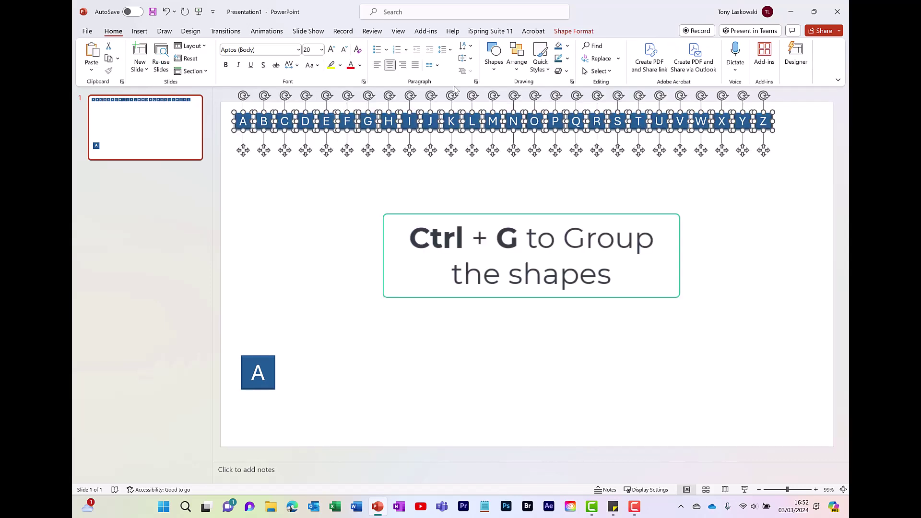
Step: Group the tiles, Align Centre them on the slide, then ungroup them
key("ctrl+g")
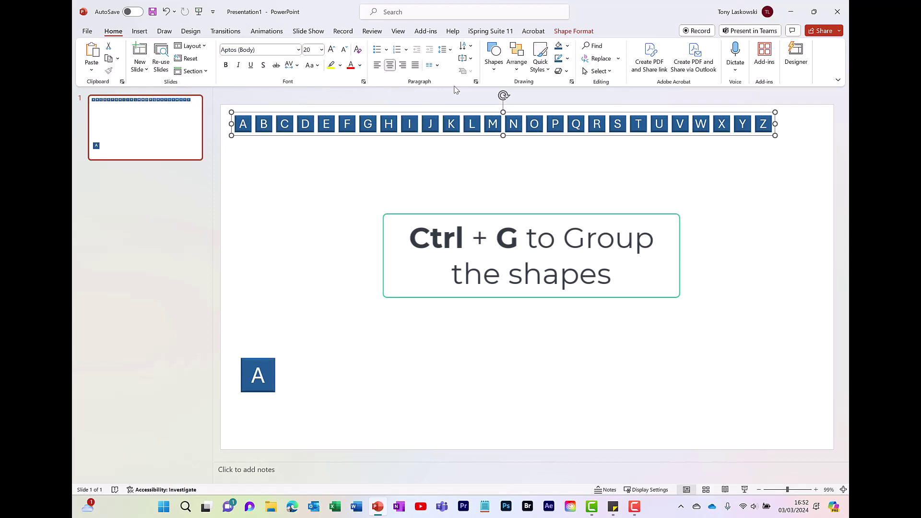
left_click(573, 31)
left_click(743, 46)
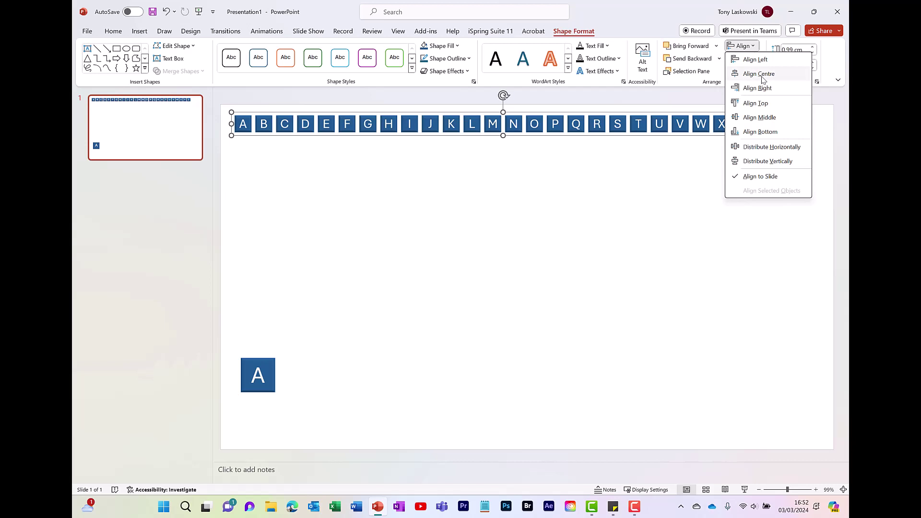
left_click(762, 77)
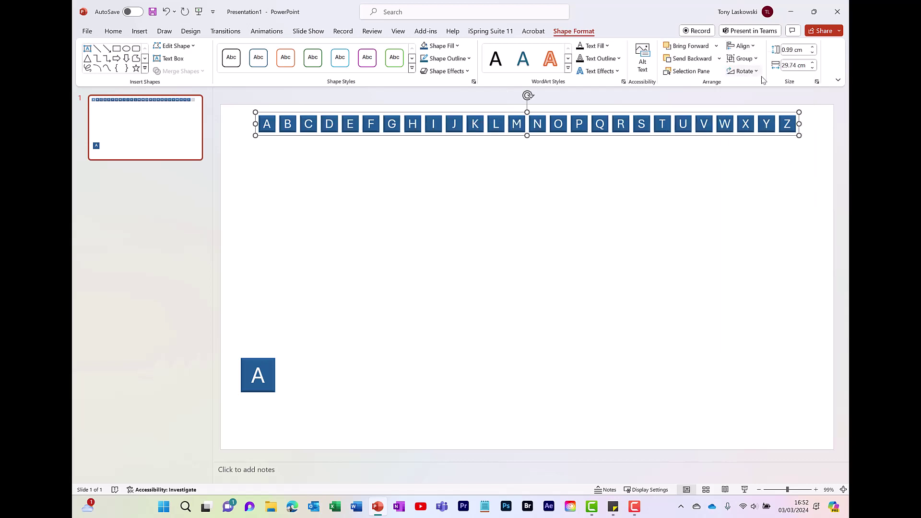
left_click(744, 58)
left_click(754, 101)
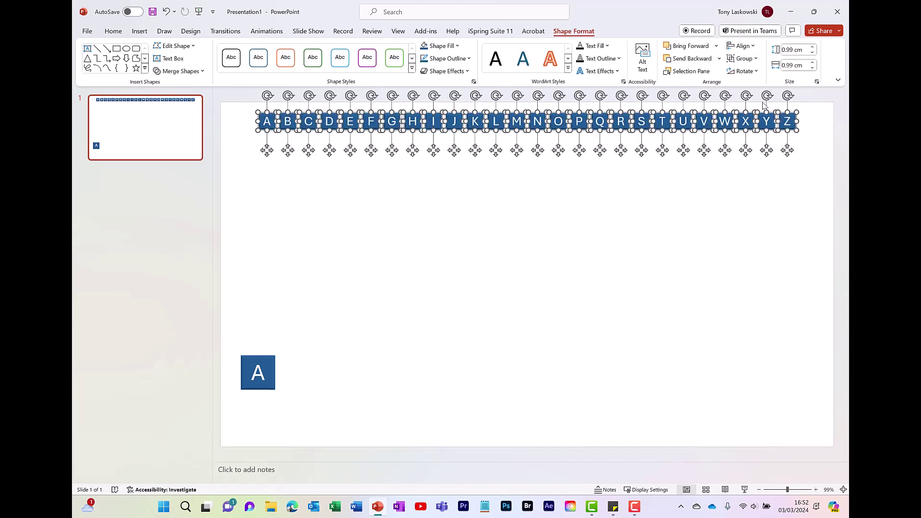
left_click(639, 173)
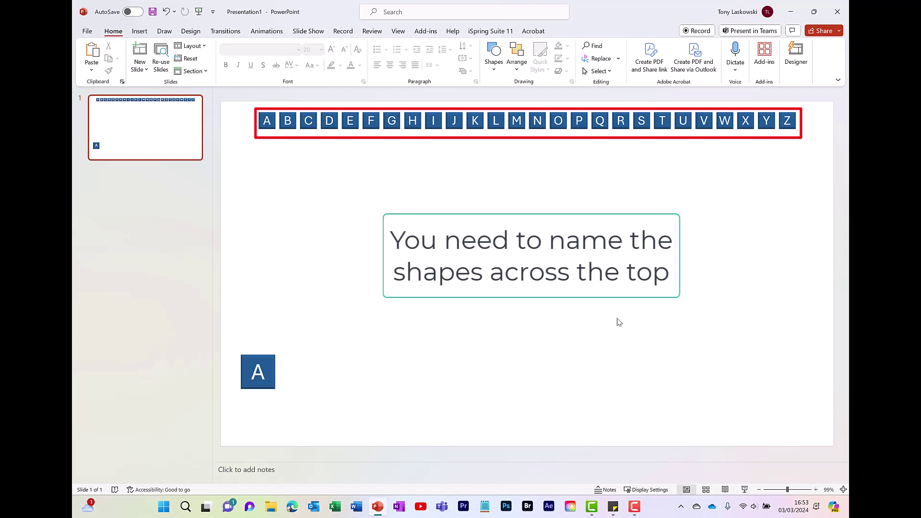
Step: In the Selection Pane, rename the A tile's shape from Rectangle 4 to A
left_click(268, 120)
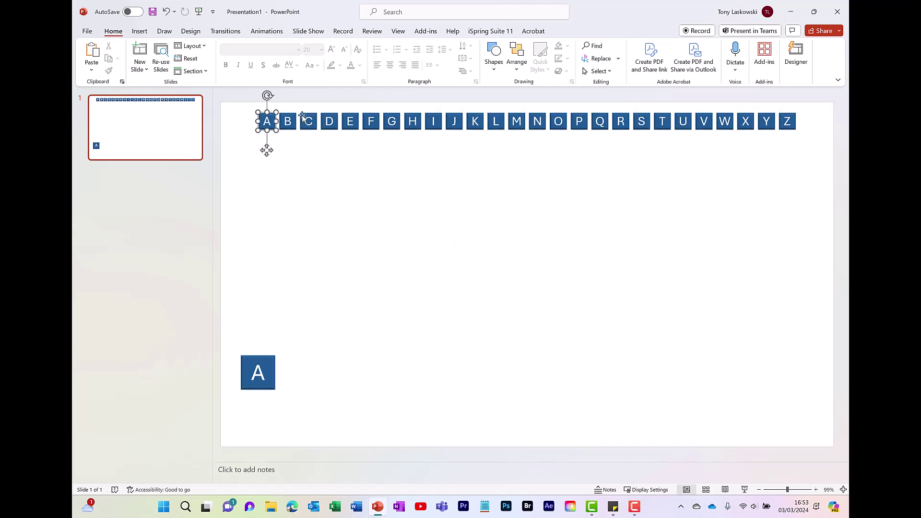
left_click(576, 31)
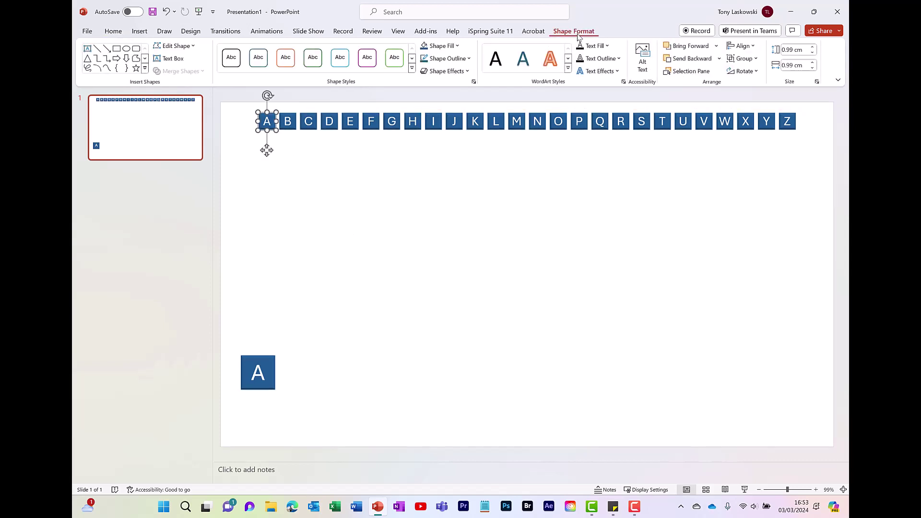
left_click(705, 72)
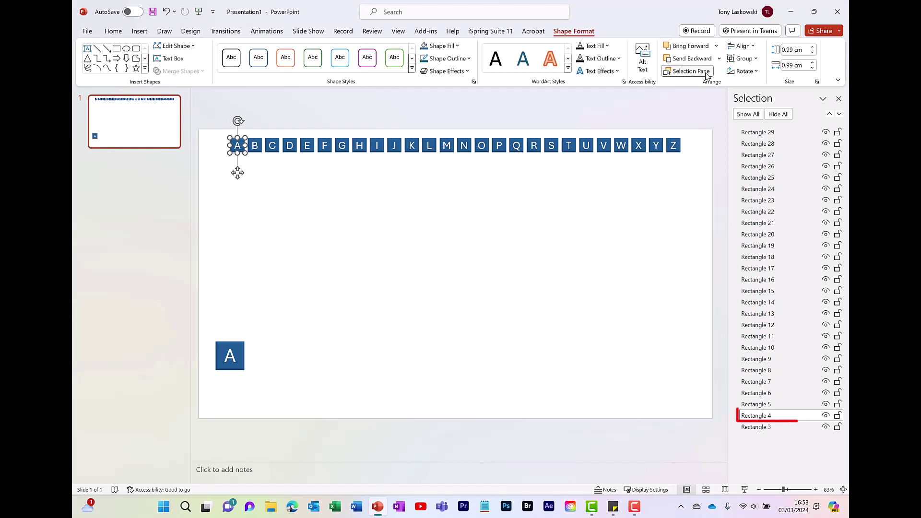
left_click(780, 415)
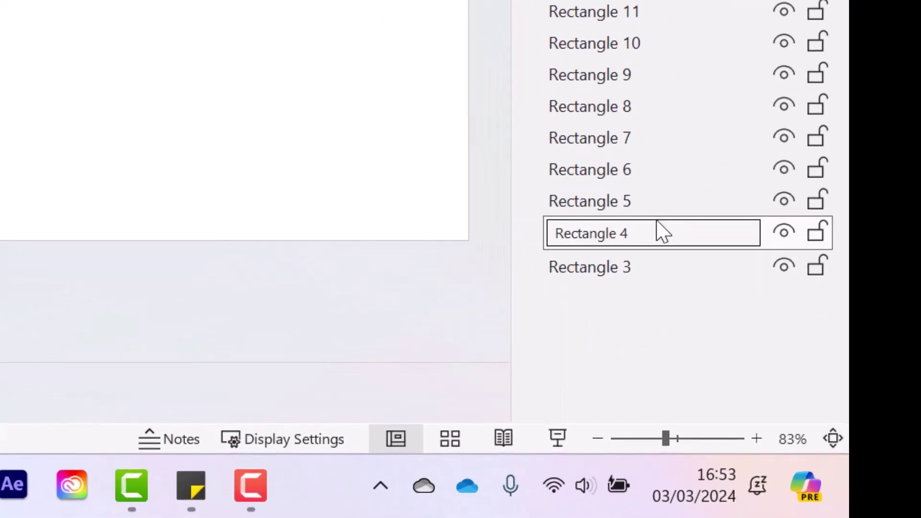
key("BackSpace")
key("BackSpace")
key("BackSpace")
key("BackSpace")
key("BackSpace")
key("BackSpace")
key("BackSpace")
key("BackSpace")
key("BackSpace")
key("BackSpace")
key("BackSpace")
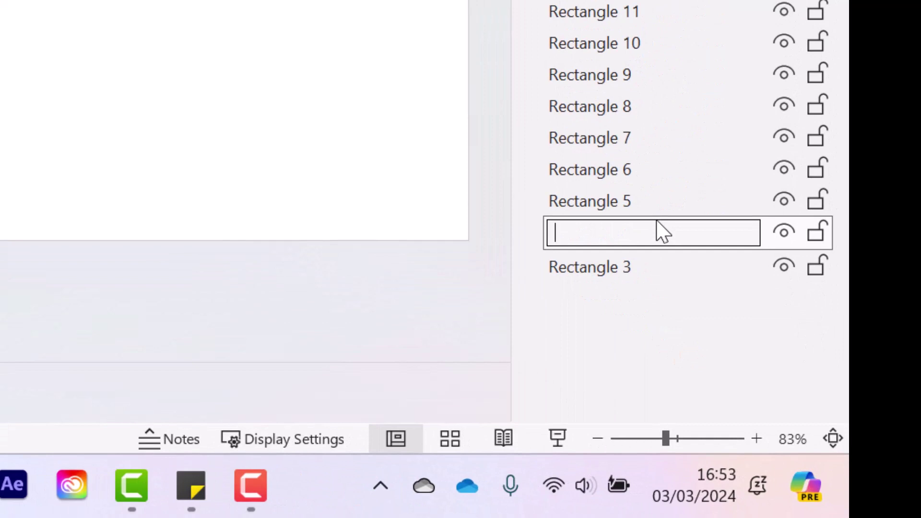
type("a")
key("BackSpace")
type("A")
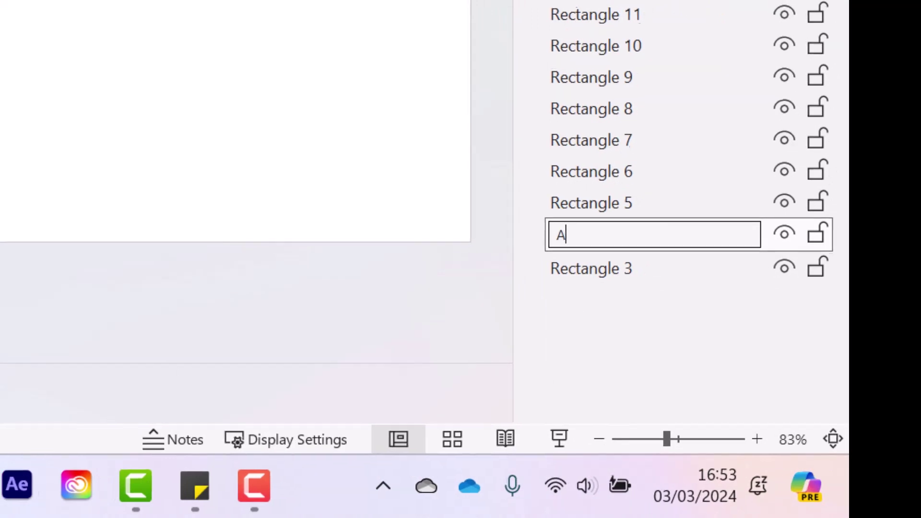
left_click(257, 146)
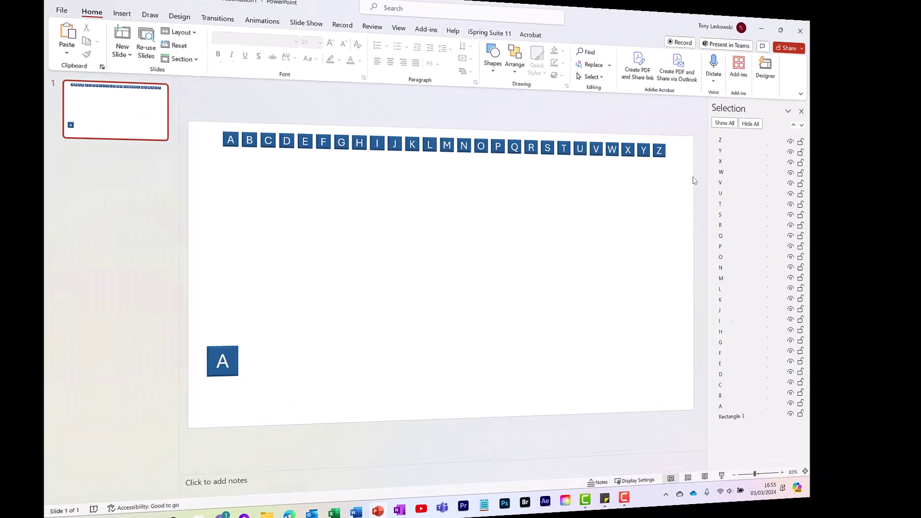
Step: Duplicate the large A tile beside itself and change the copy's letter to B
key("alt+F10")
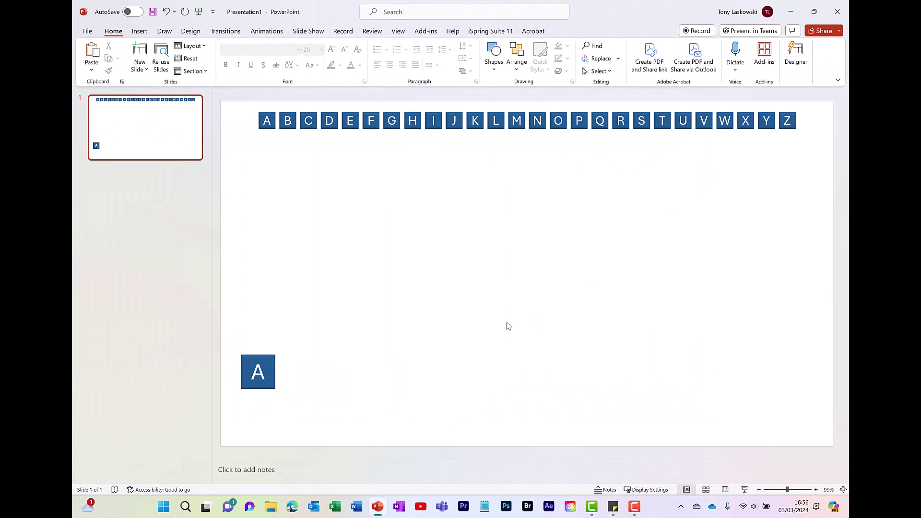
left_click(274, 371)
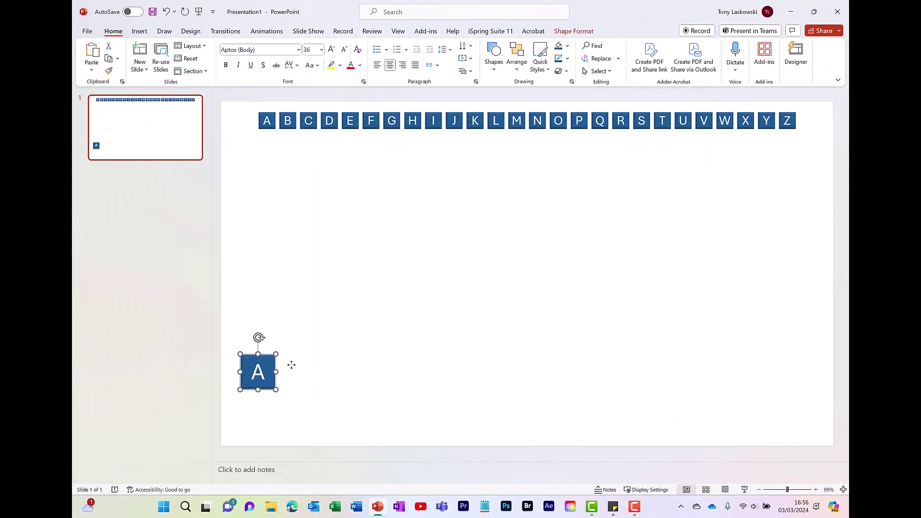
key("ctrl+d")
left_click_drag(278, 392, 303, 382)
double_click(303, 382)
key("BackSpace")
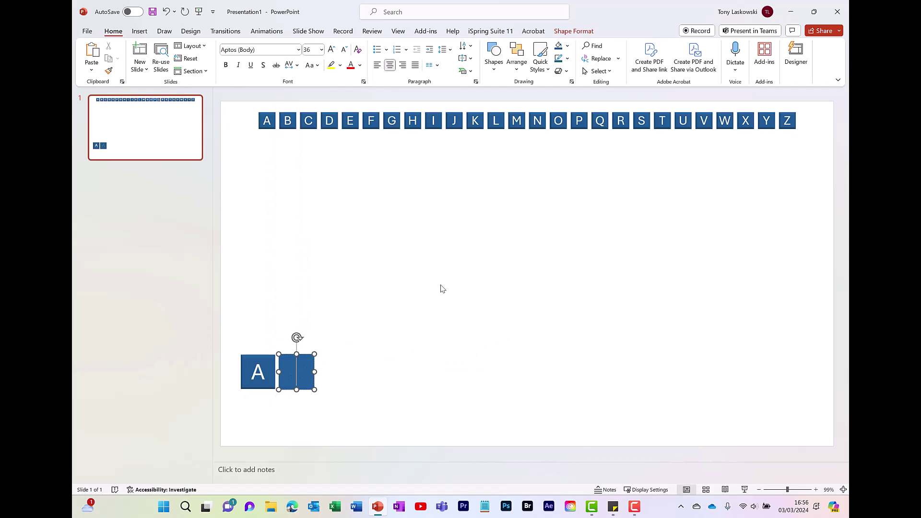
type("B")
key("Escape")
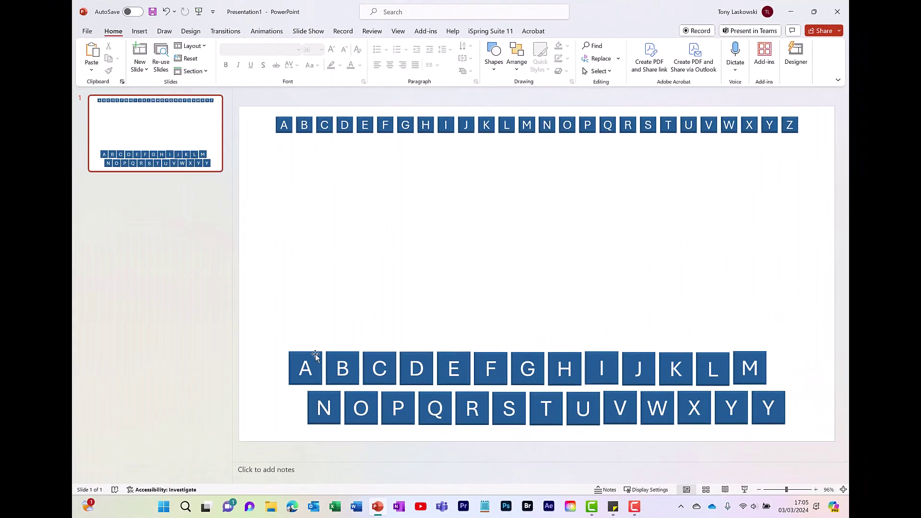
Step: Copy the large A tile below the alphabet row's left end and delete its letter
left_click(310, 362)
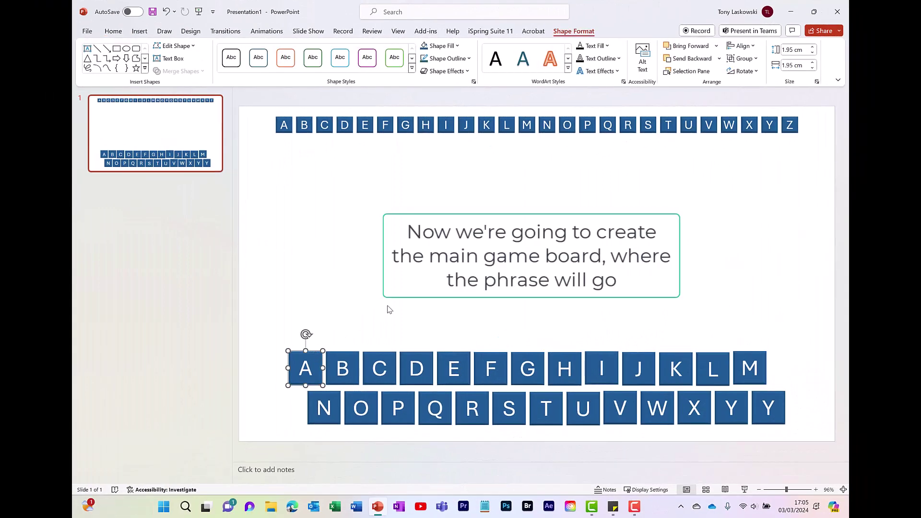
key("ctrl+c")
key("ctrl+v")
left_click_drag(311, 360, 292, 164)
double_click(282, 183)
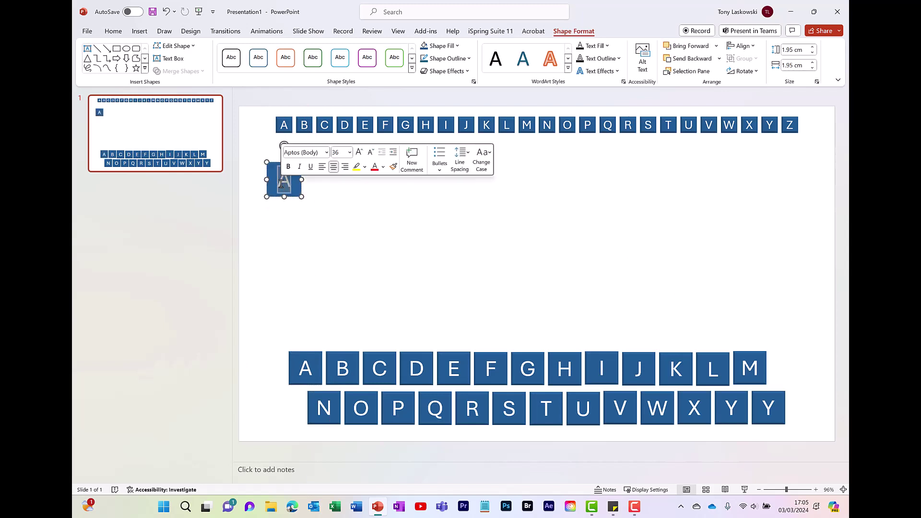
key("BackSpace")
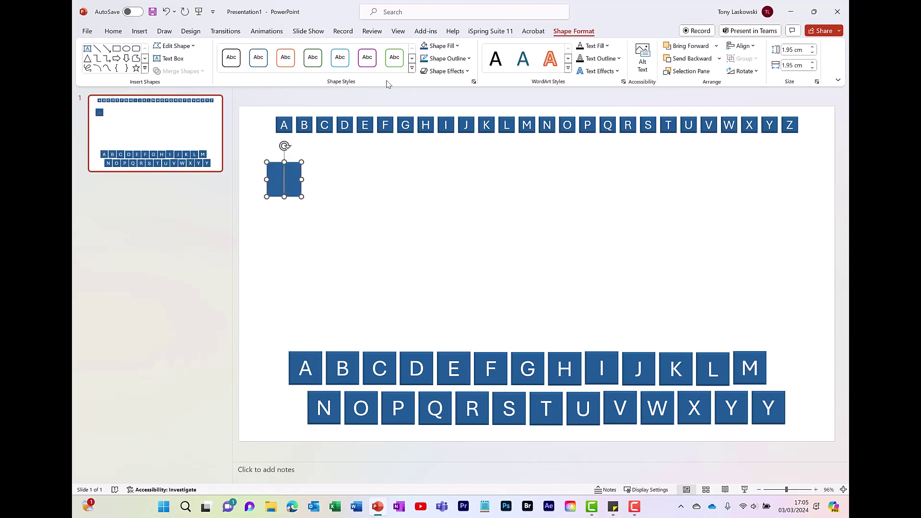
Step: Fill the blank tile grey and remove the extra eleventh tile
left_click(348, 158)
left_click(297, 186)
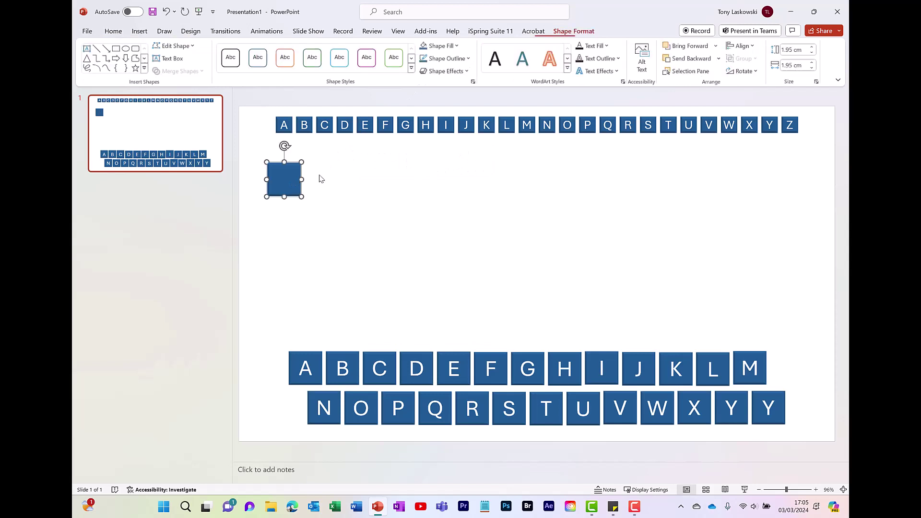
left_click(456, 47)
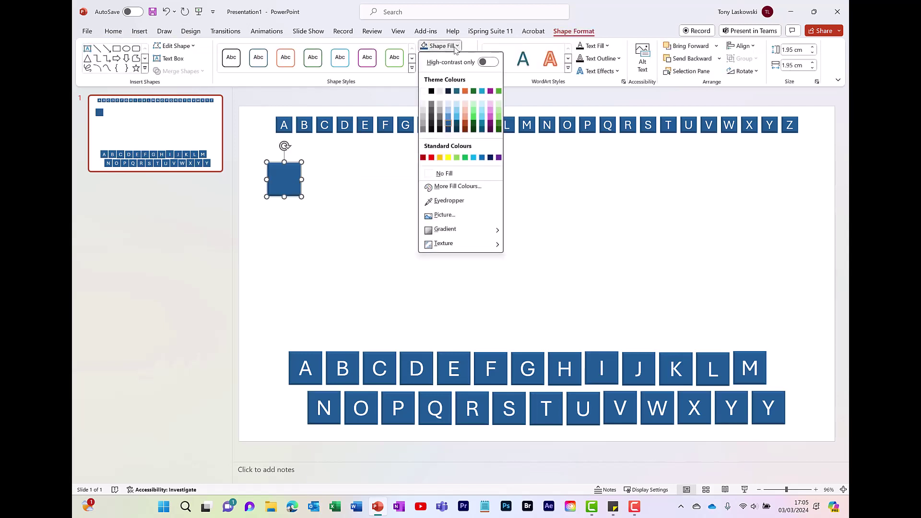
left_click(424, 122)
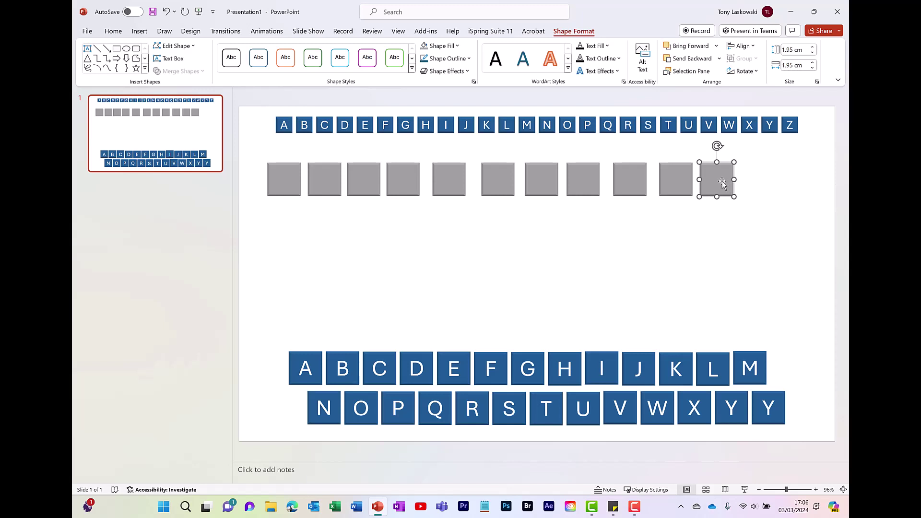
key("Delete")
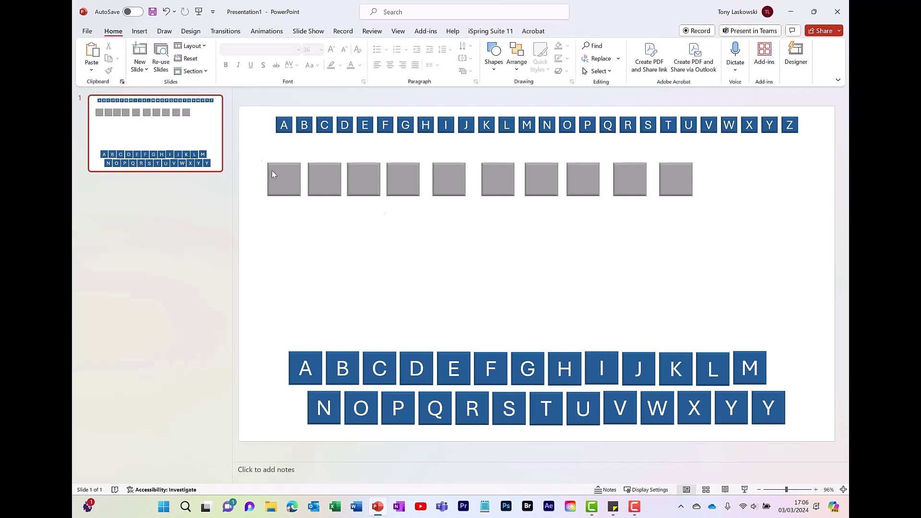
Step: Distribute the ten grey tiles evenly, group them, and centre the row horizontally
left_click_drag(259, 159, 713, 210)
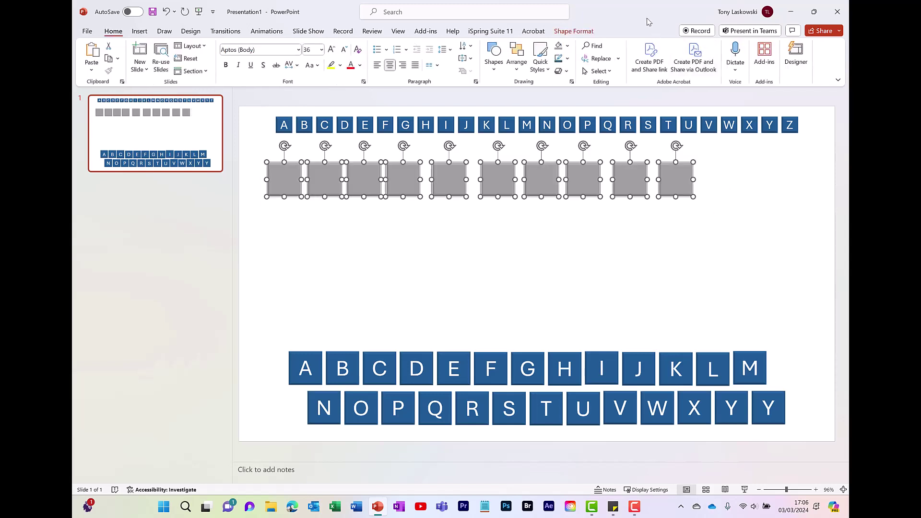
left_click(579, 33)
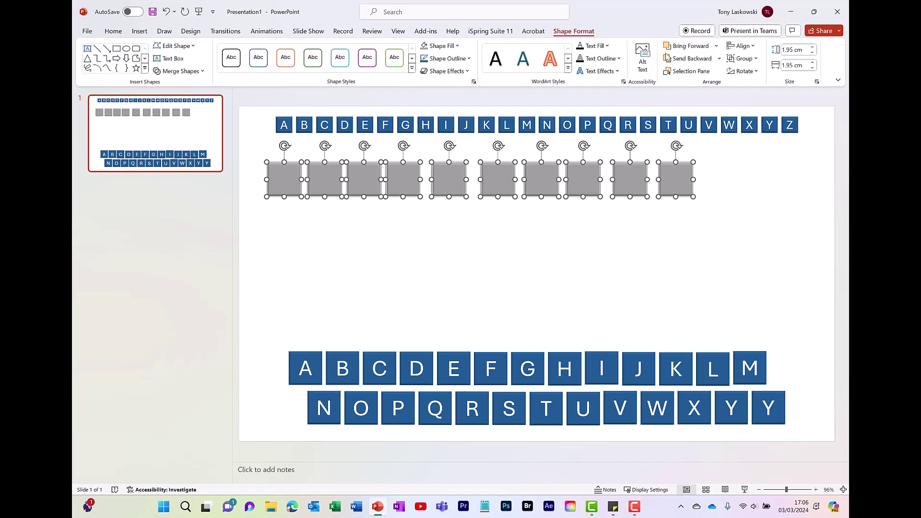
left_click(741, 48)
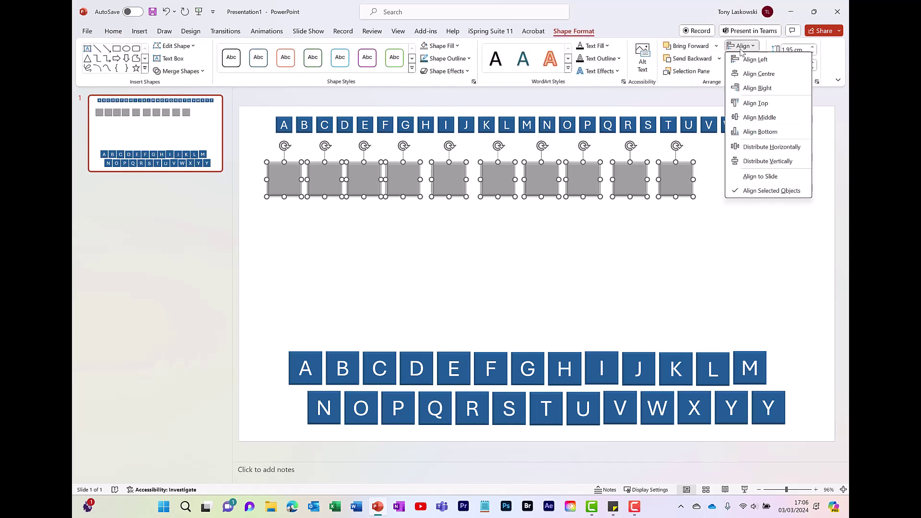
left_click(760, 149)
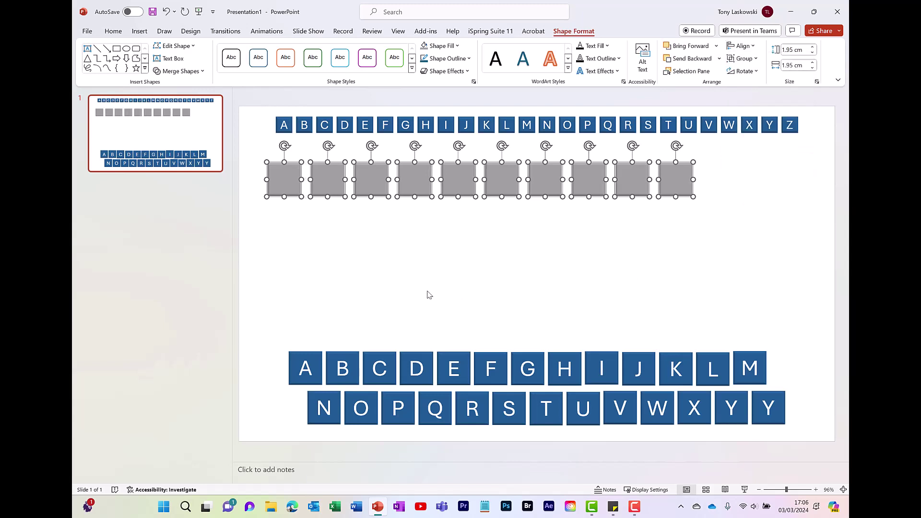
key("ctrl+g")
left_click(742, 46)
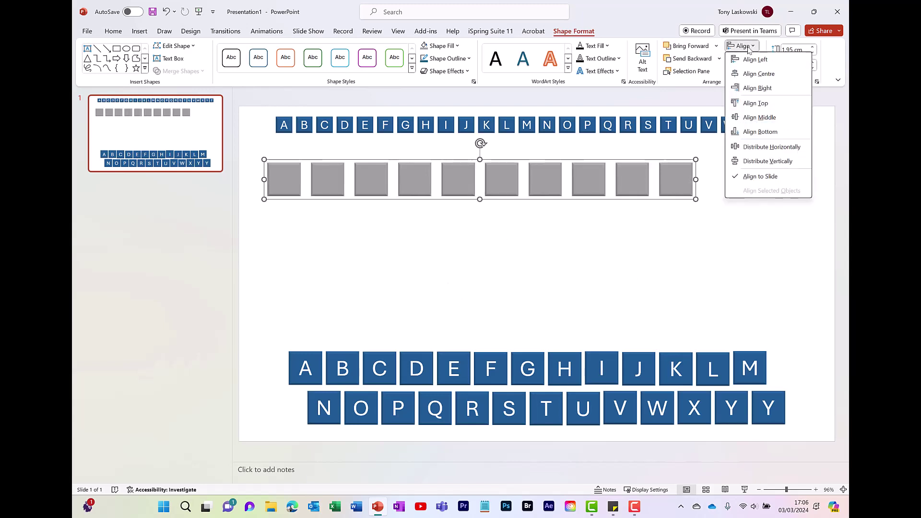
left_click(757, 75)
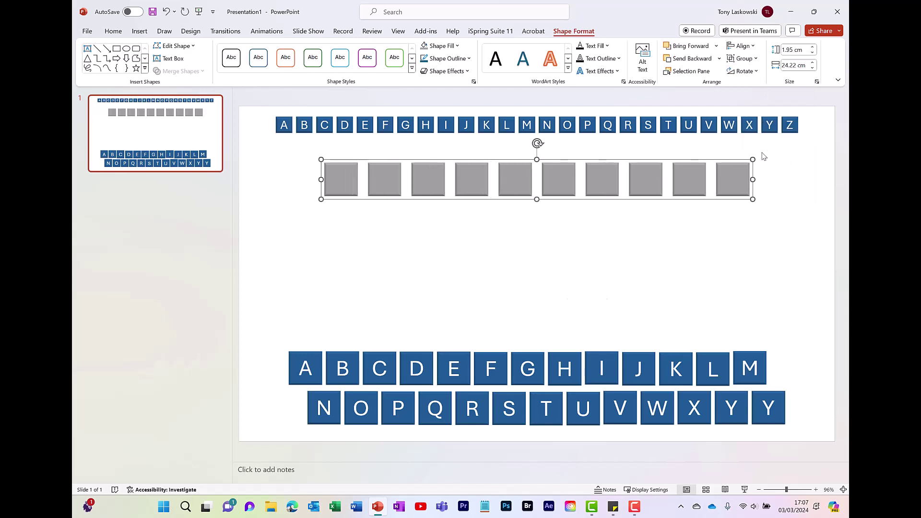
Step: Duplicate the row twice into three stacked rows, then ungroup them into individual squares
key("ctrl+d")
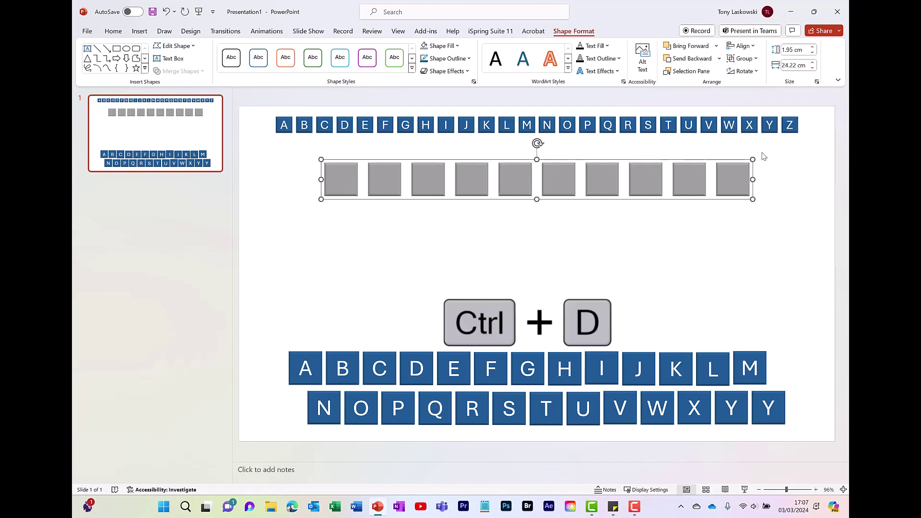
left_click_drag(612, 206, 608, 239)
key("ctrl+d")
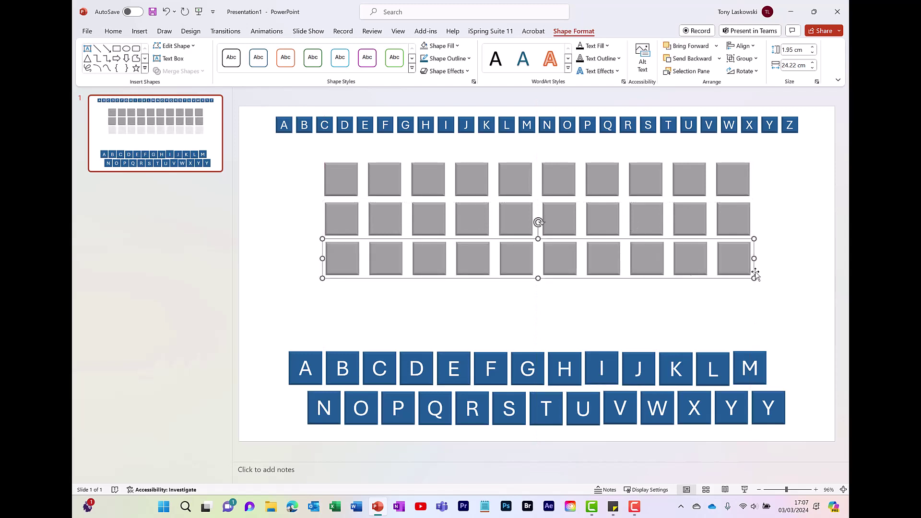
left_click(815, 235)
left_click_drag(298, 156, 803, 305)
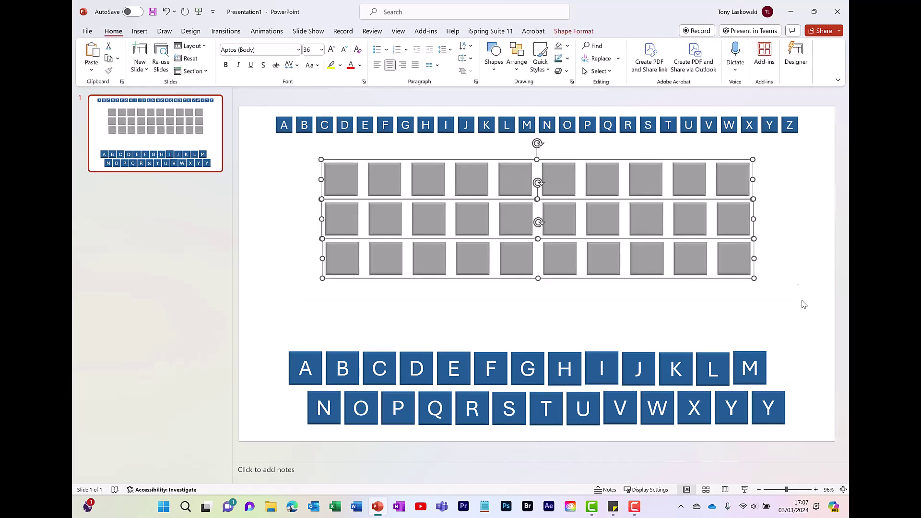
left_click(574, 31)
left_click(754, 59)
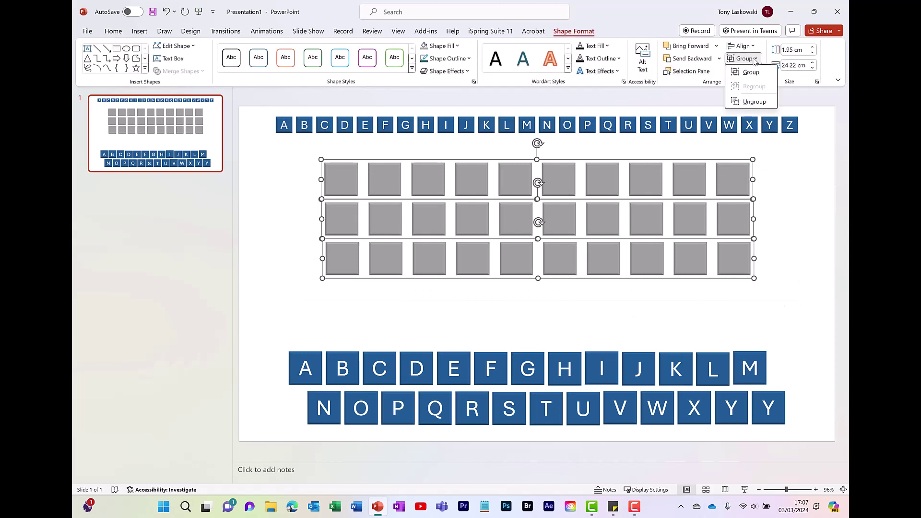
left_click(753, 101)
left_click(803, 211)
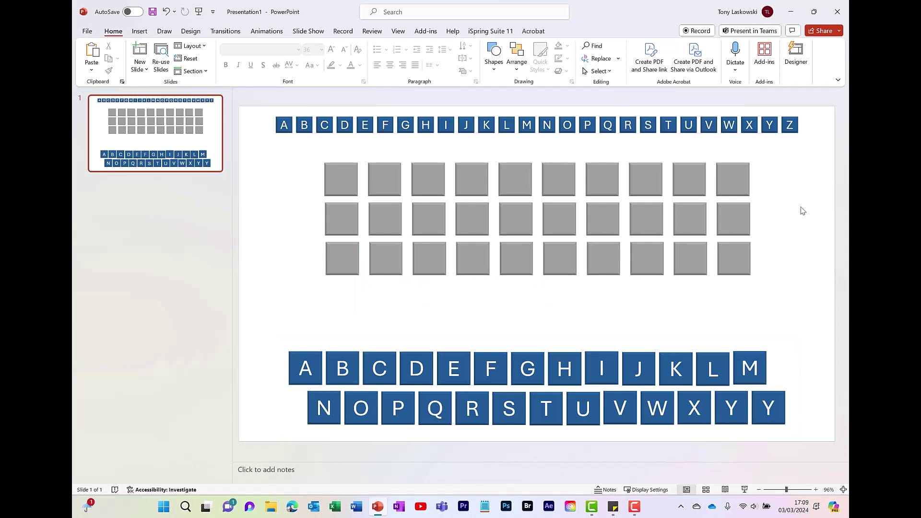
left_click(317, 353)
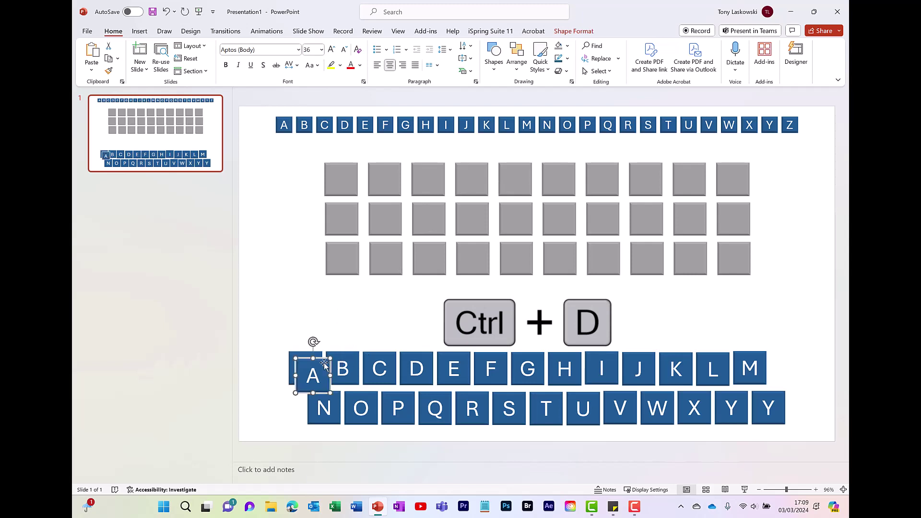
left_click_drag(318, 351, 330, 341)
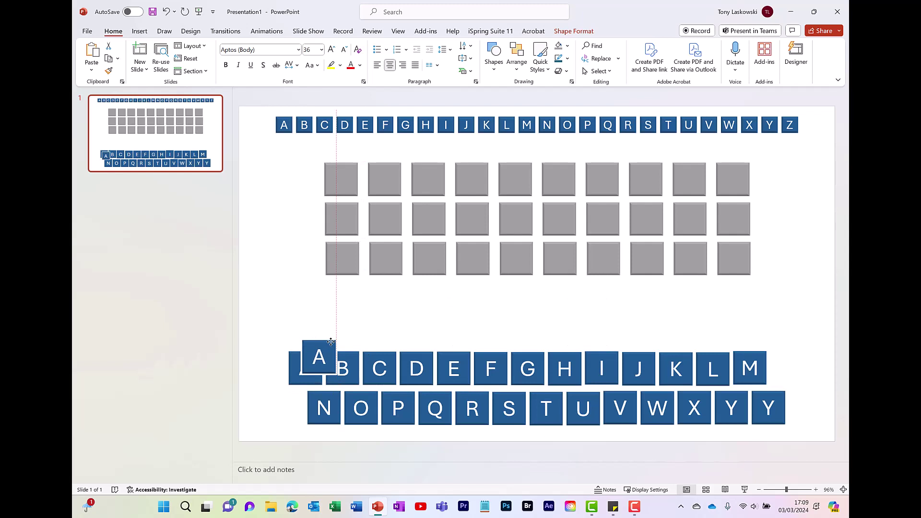
left_click_drag(331, 342, 330, 342)
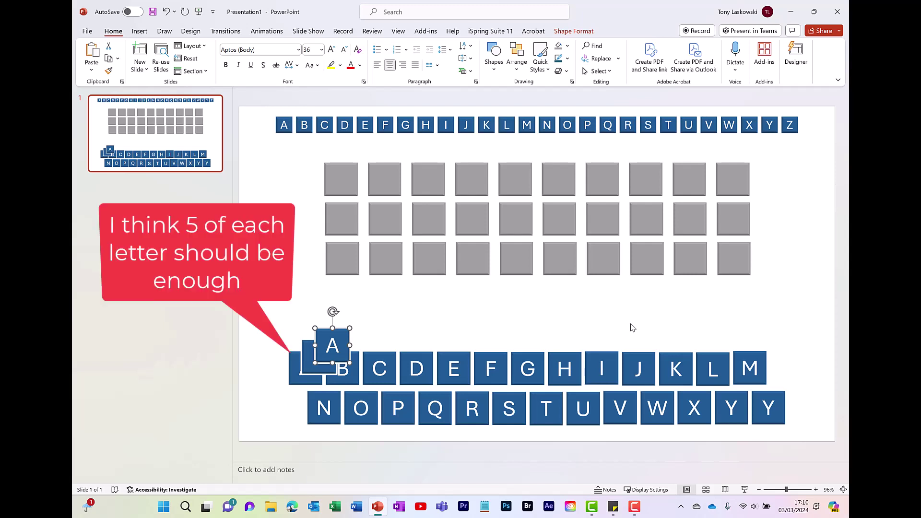
key("ctrl+d")
key("ctrl+d")
key("ctrl+d")
key("ctrl+d")
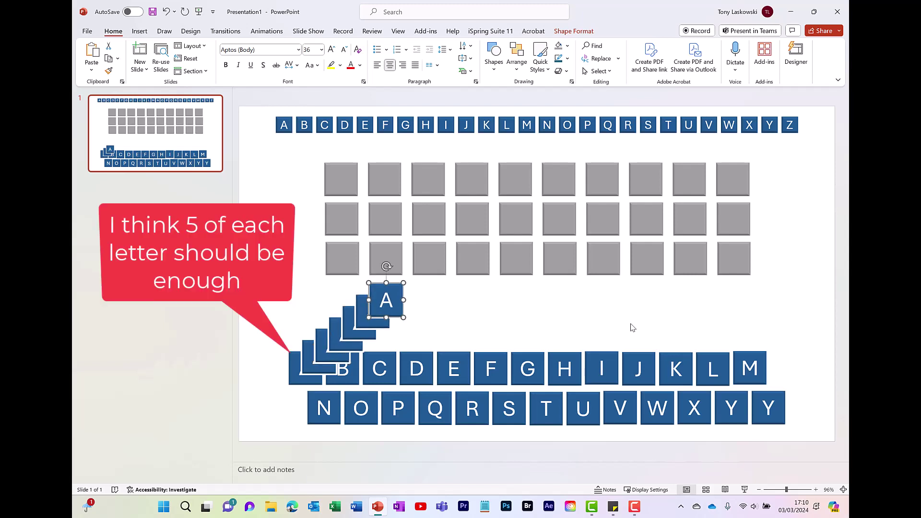
key("ctrl+d")
key("ctrl+d")
key("ctrl+d")
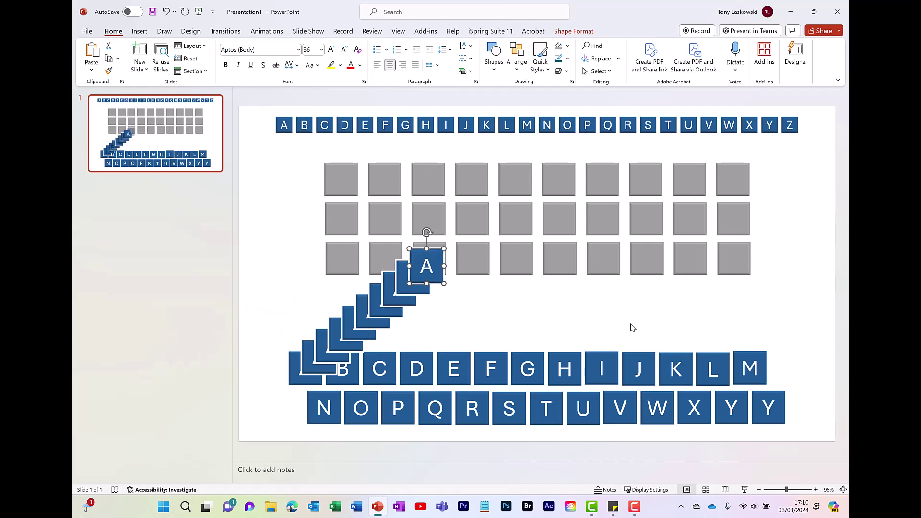
left_click(402, 291, "shift")
left_click(389, 304, "shift")
left_click(374, 314, "shift")
left_click(360, 325, "shift")
left_click(347, 337, "shift")
left_click(332, 349, "shift")
left_click(320, 361, "shift")
left_click(306, 372, "shift")
left_click(292, 380, "shift")
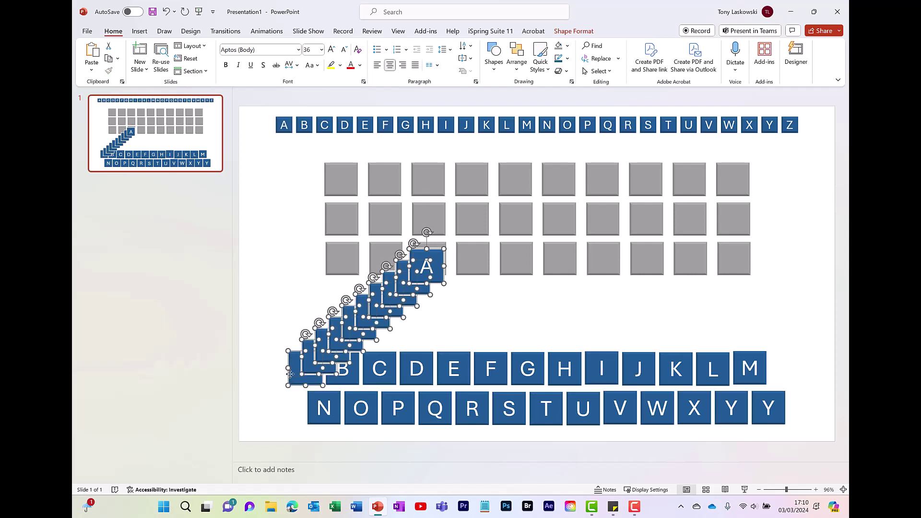
left_click(584, 32)
left_click(742, 46)
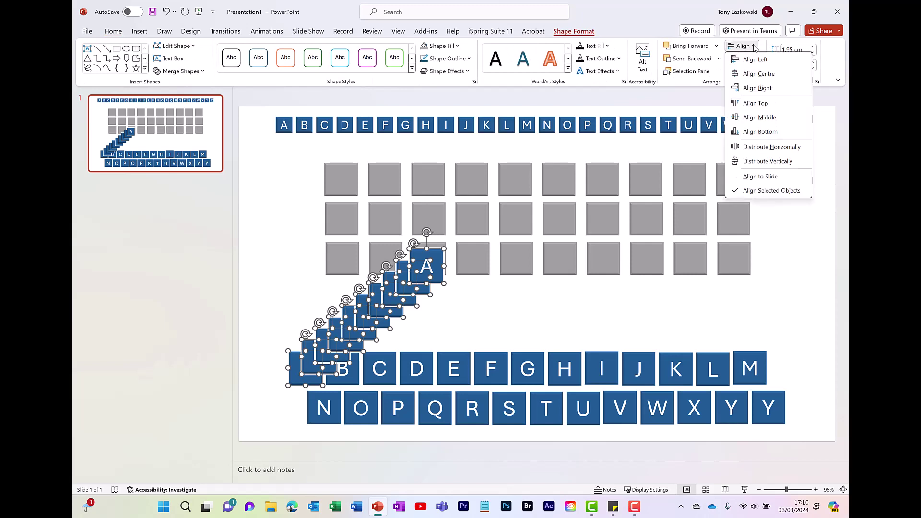
left_click(761, 63)
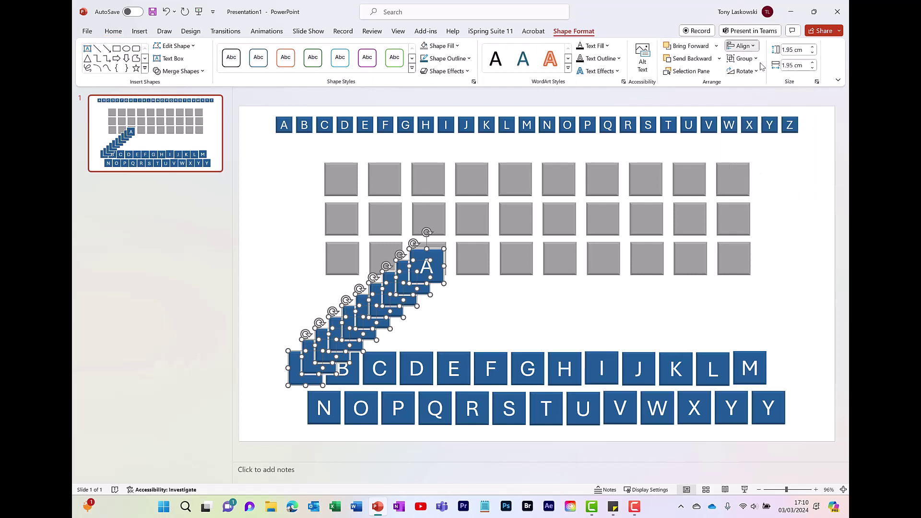
left_click(739, 48)
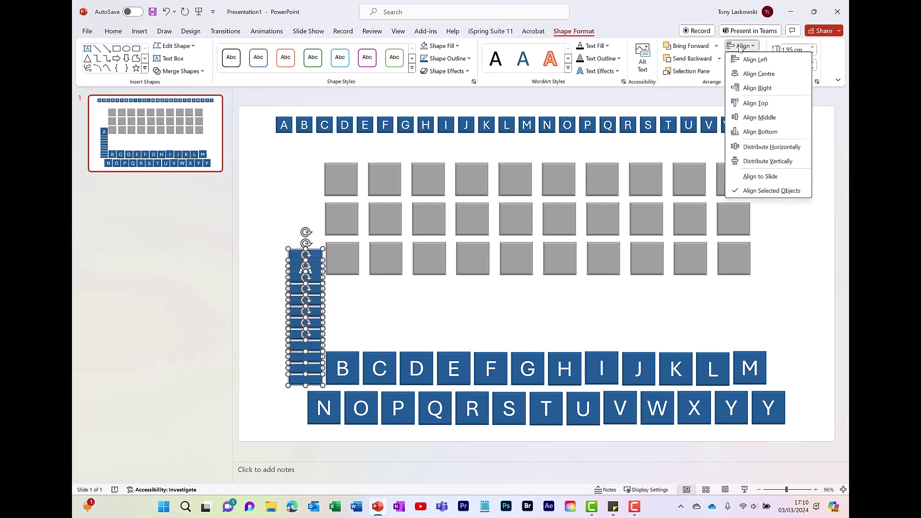
key("Escape")
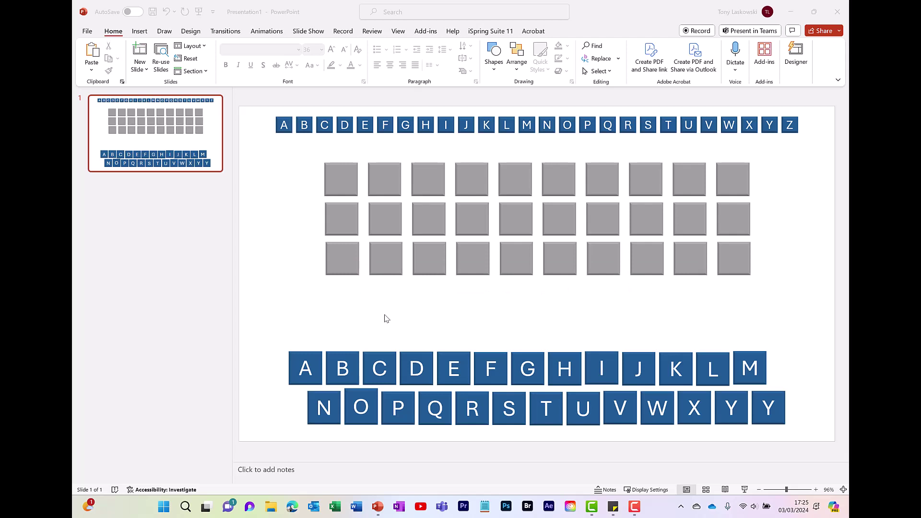
left_click(281, 344)
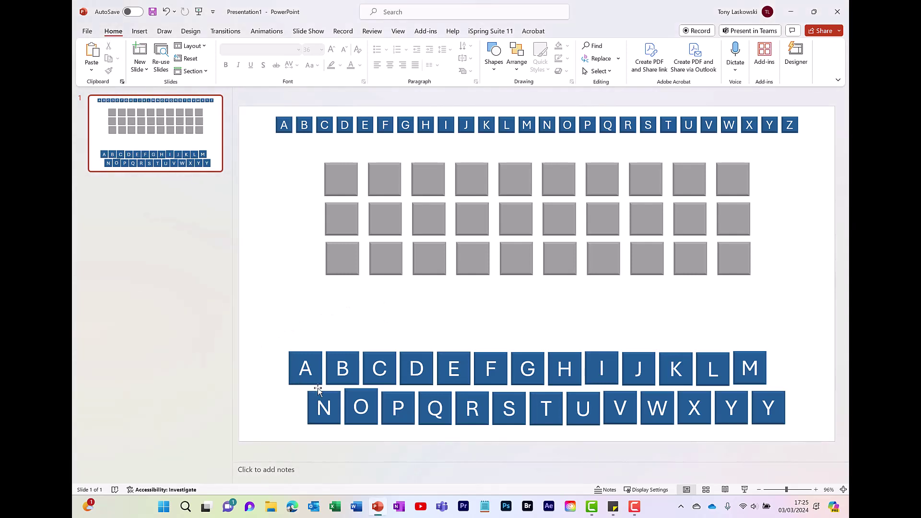
left_click_drag(264, 325, 325, 392)
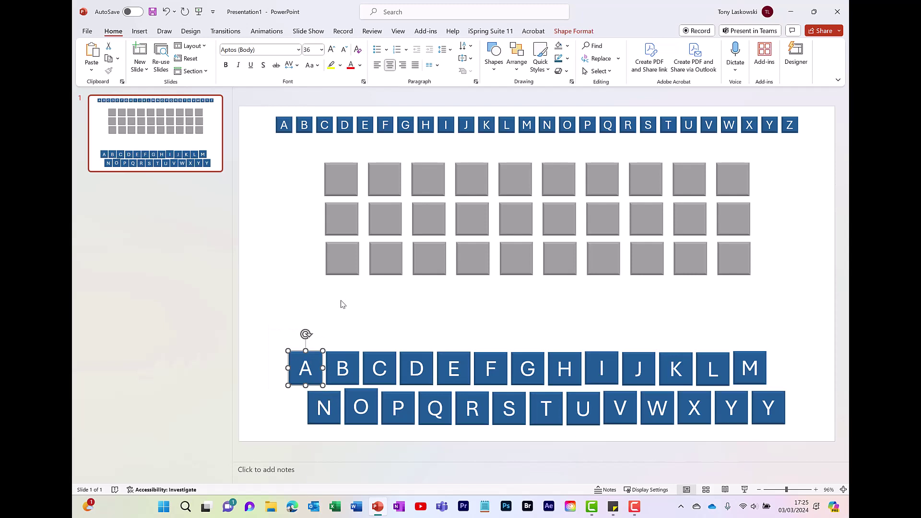
left_click(332, 313)
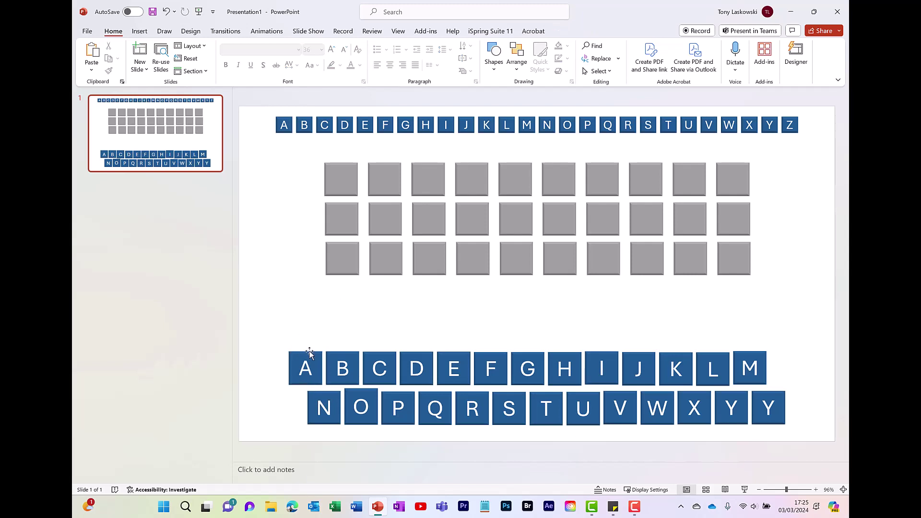
left_click_drag(308, 354, 325, 325)
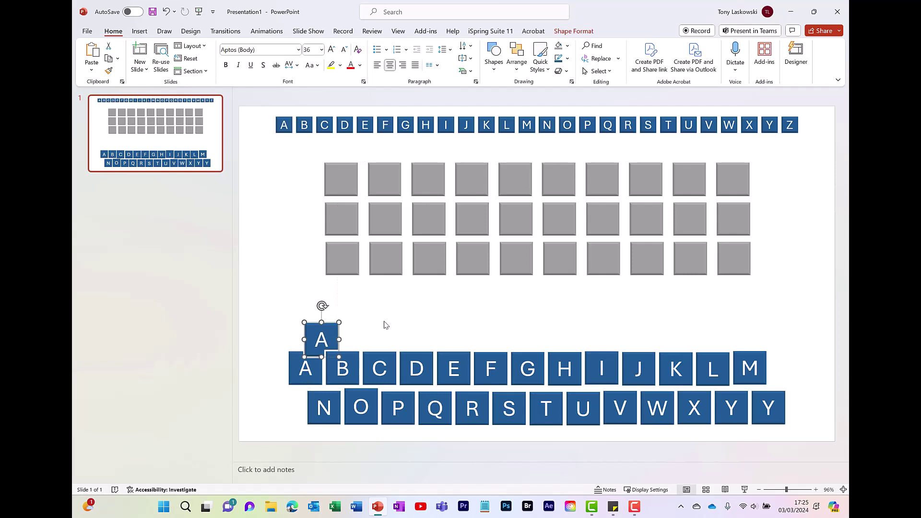
key("ctrl+z")
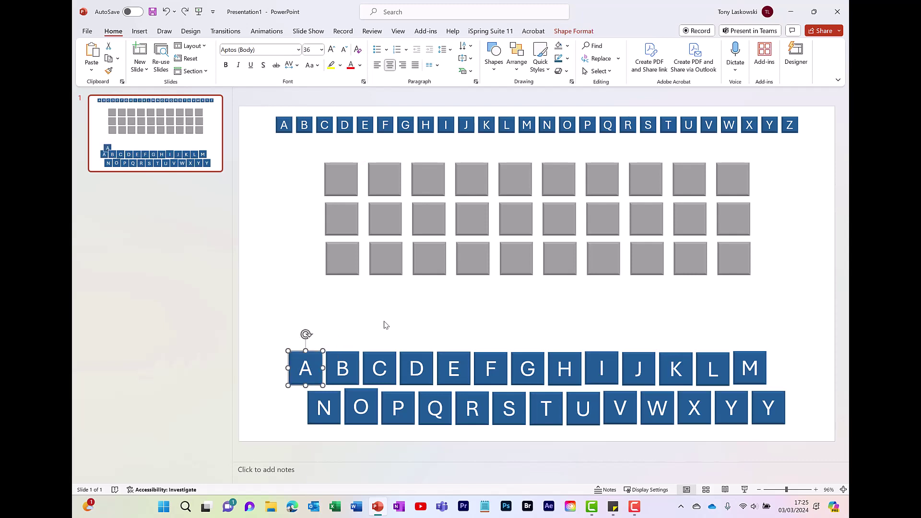
left_click_drag(266, 327, 325, 391)
Step: Apply a Fade entrance animation to tile A
left_click(267, 31)
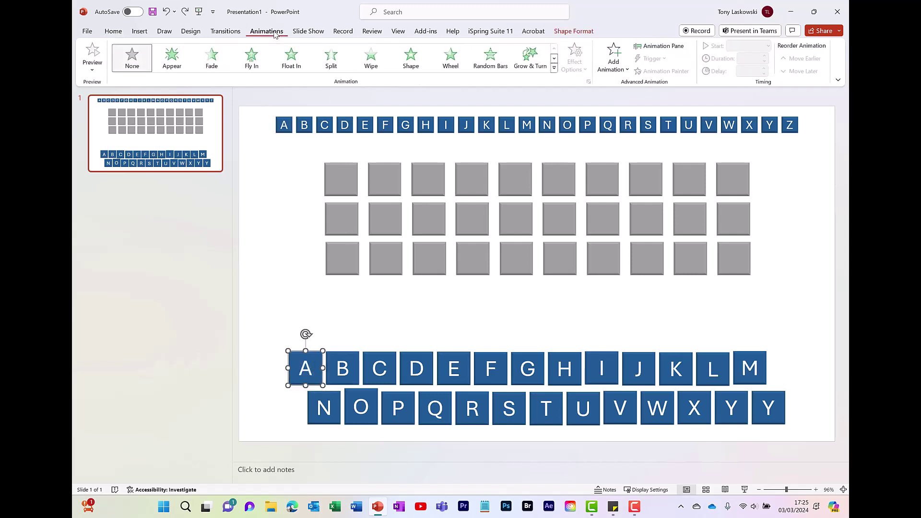
left_click(608, 69)
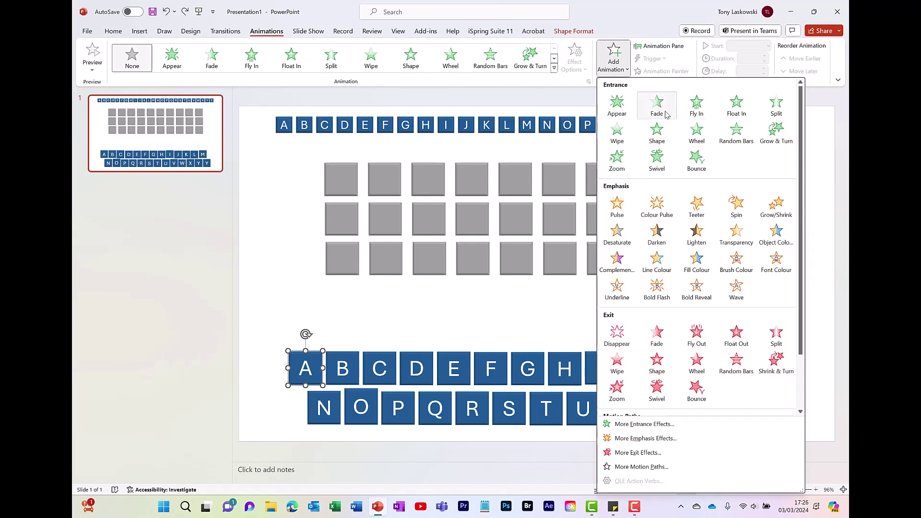
left_click(665, 114)
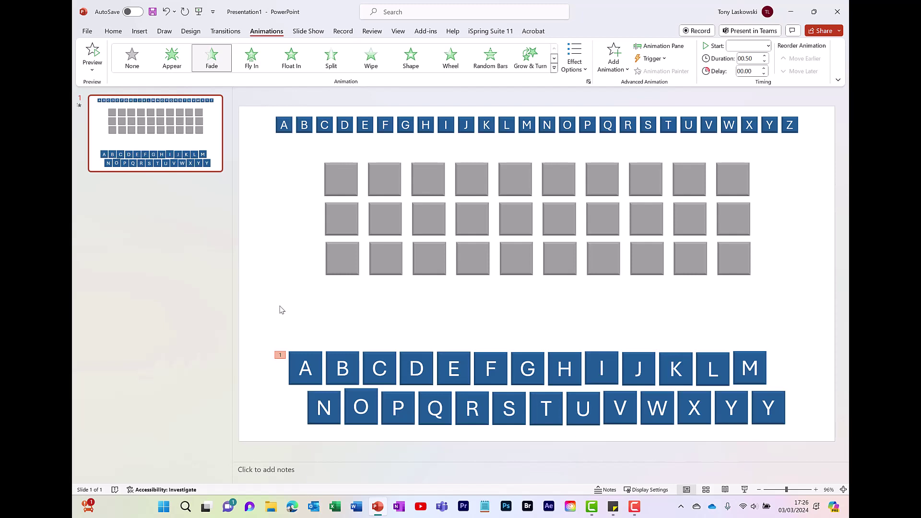
Step: Set the bottom-row A tile's fade to trigger On Click of shape A
left_click_drag(280, 306, 326, 392)
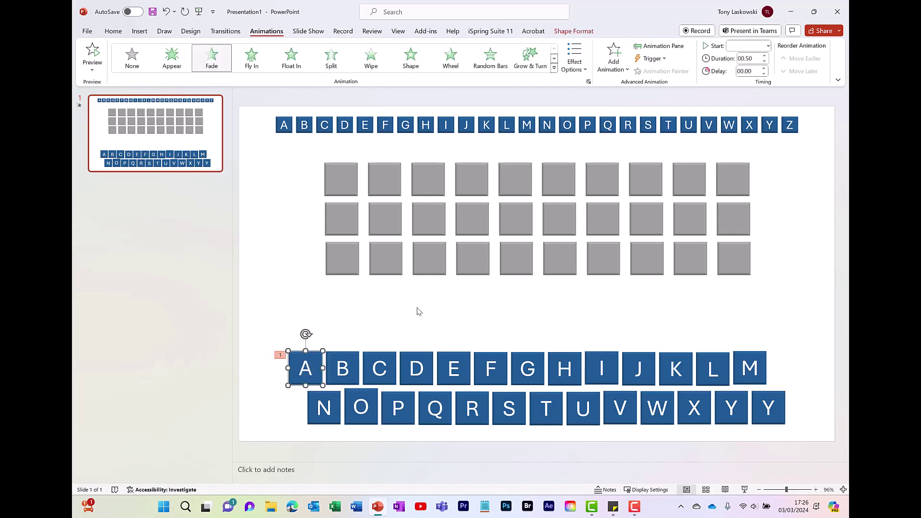
left_click(664, 59)
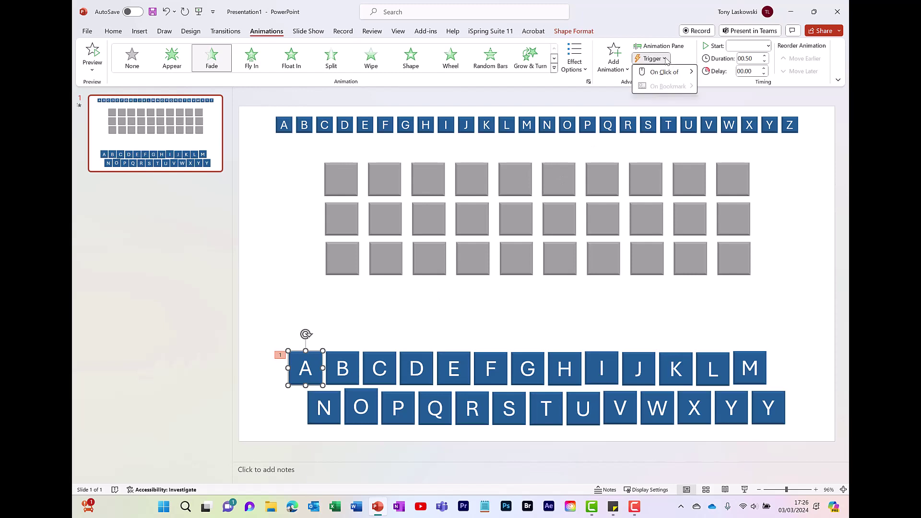
mouse_move(673, 76)
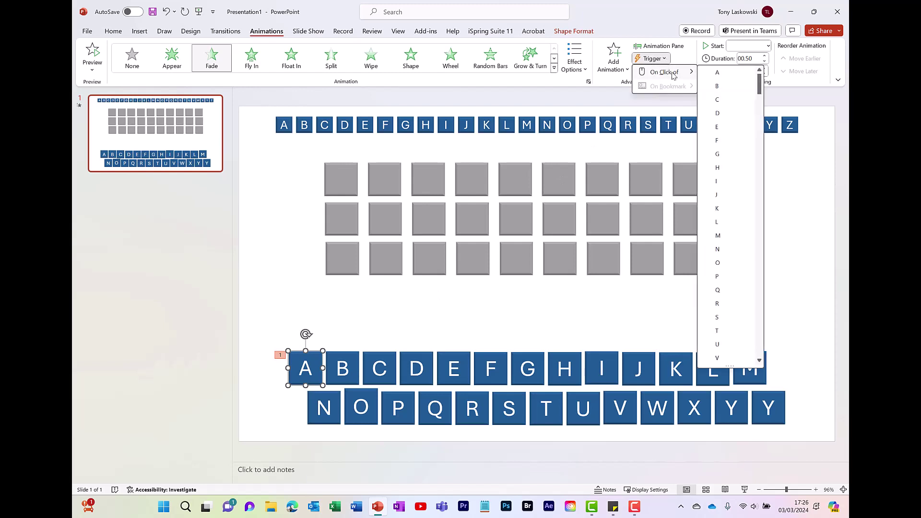
left_click(730, 77)
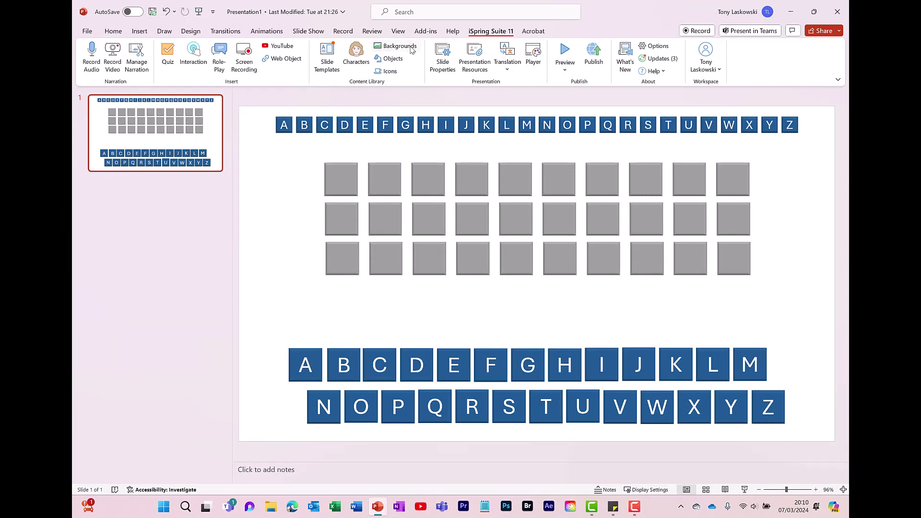
Step: Insert iSpring's Dark blue abstract background and send it behind the tiles
scroll(545, 248, "down", 6)
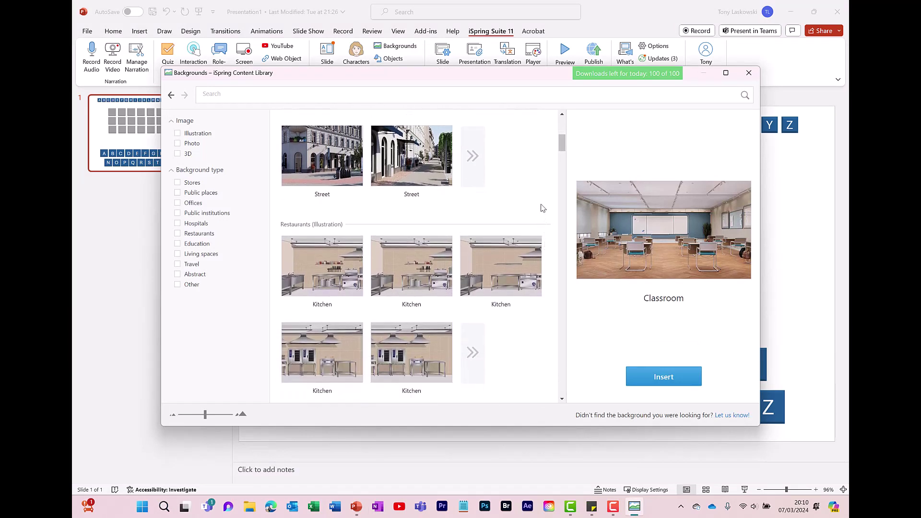
left_click(183, 277)
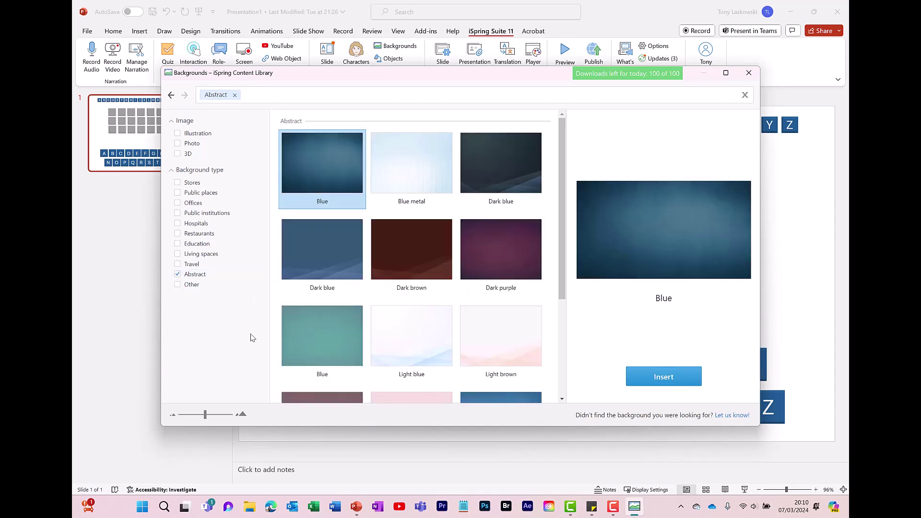
left_click(325, 269)
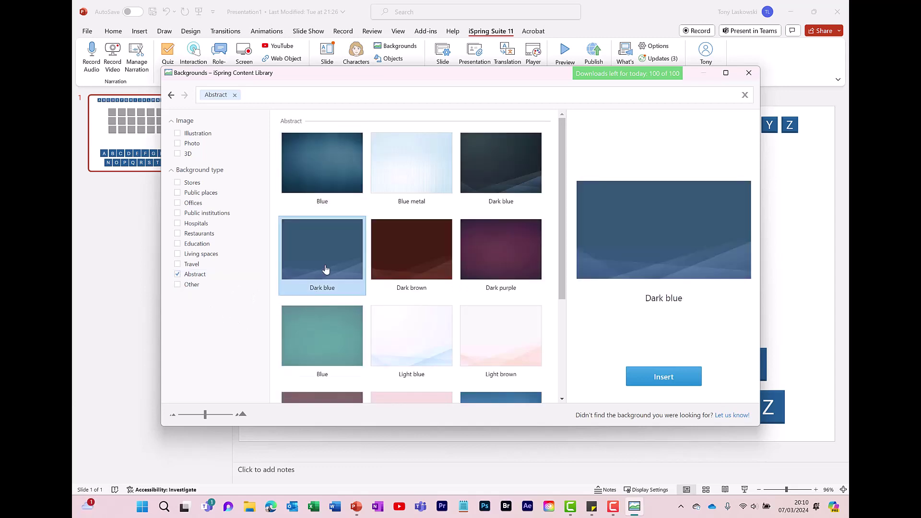
left_click(684, 380)
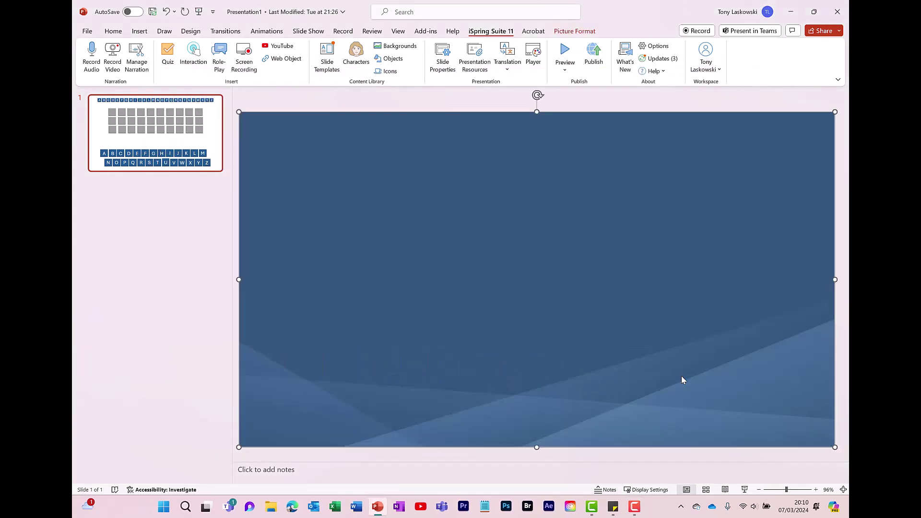
right_click(488, 206)
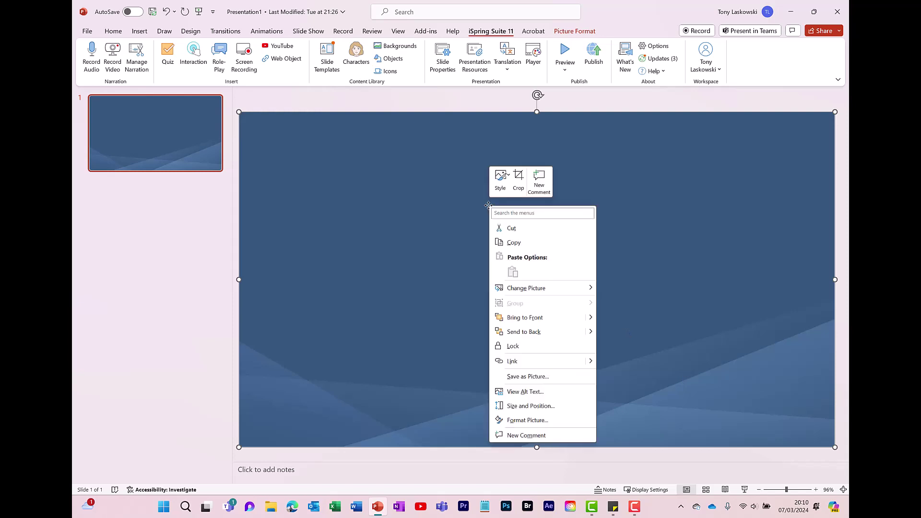
left_click(524, 331)
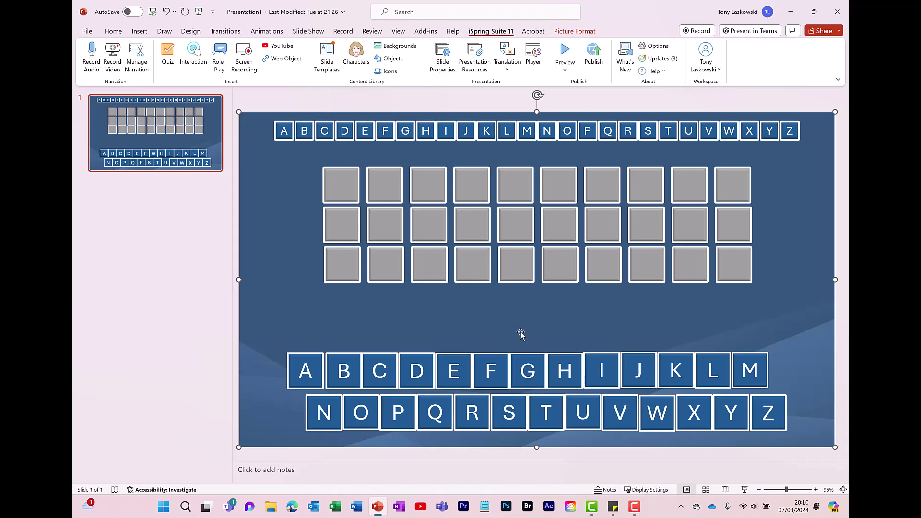
Step: Lock Picture 73 in the Selection Pane so the background stays fixed
left_click(583, 33)
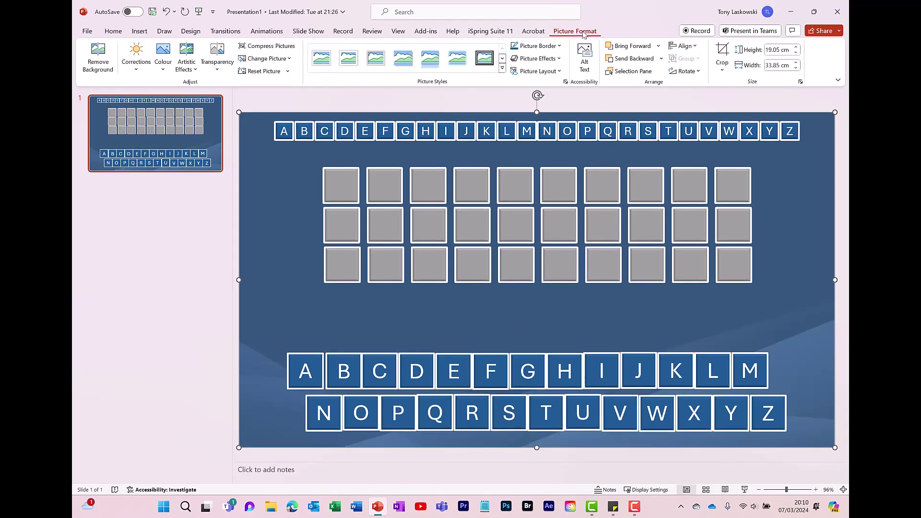
left_click(633, 71)
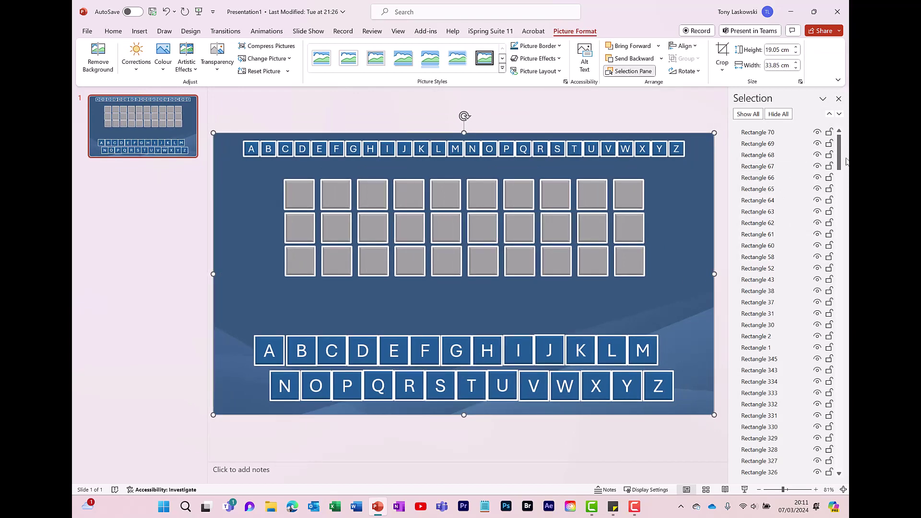
left_click_drag(839, 153, 839, 452)
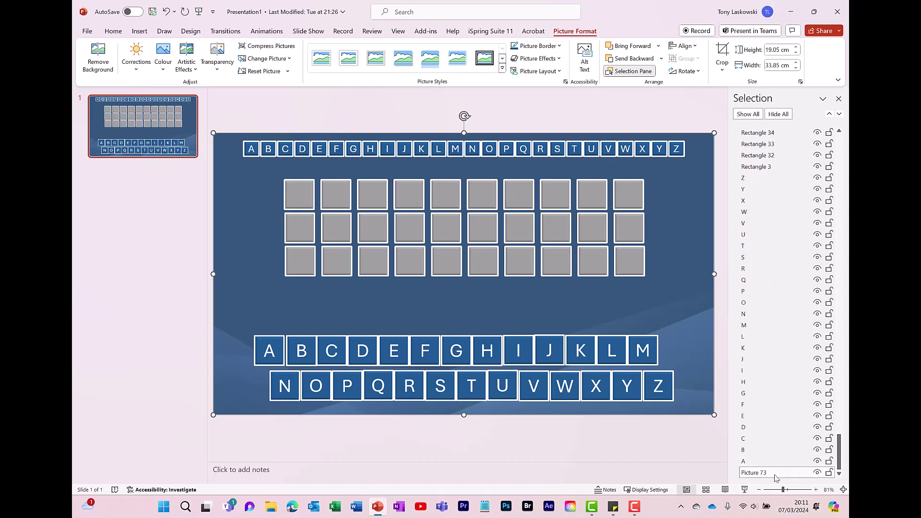
left_click(829, 473)
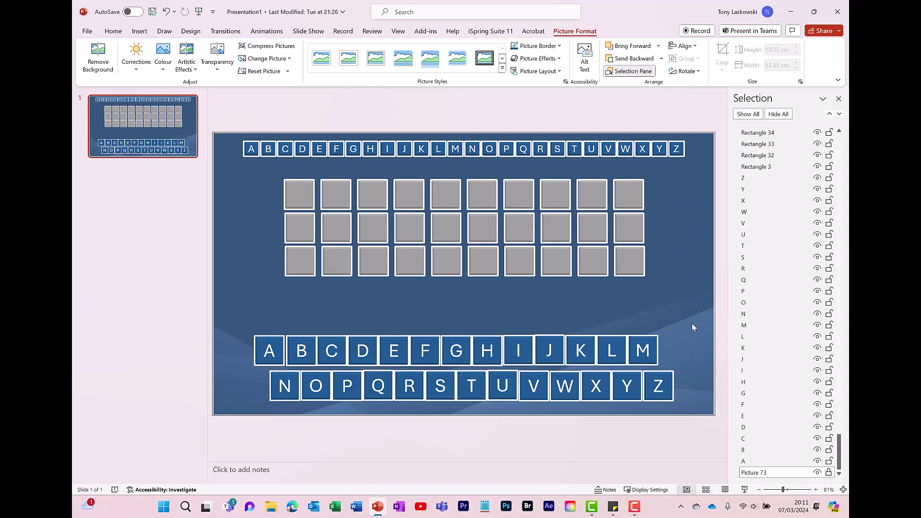
key("alt+F10")
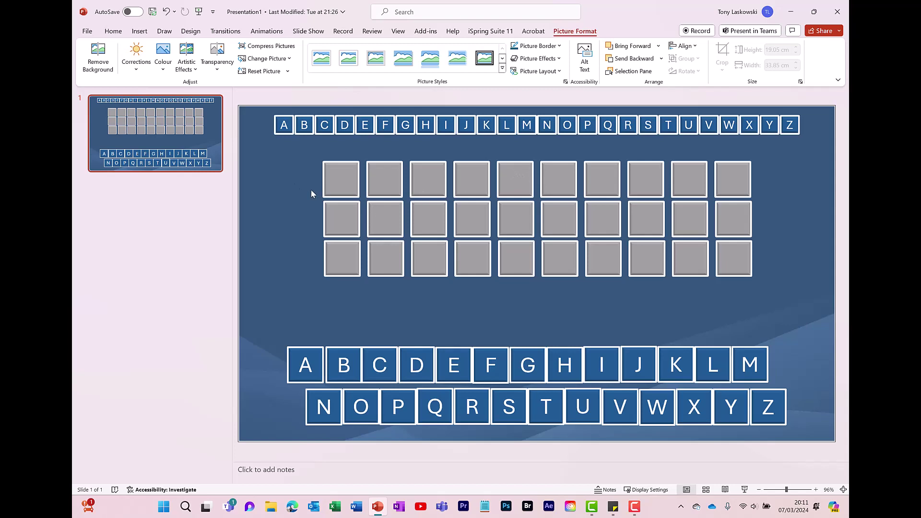
Step: Duplicate slide 1 and drag the L letter tile onto the top grid row
right_click(209, 137)
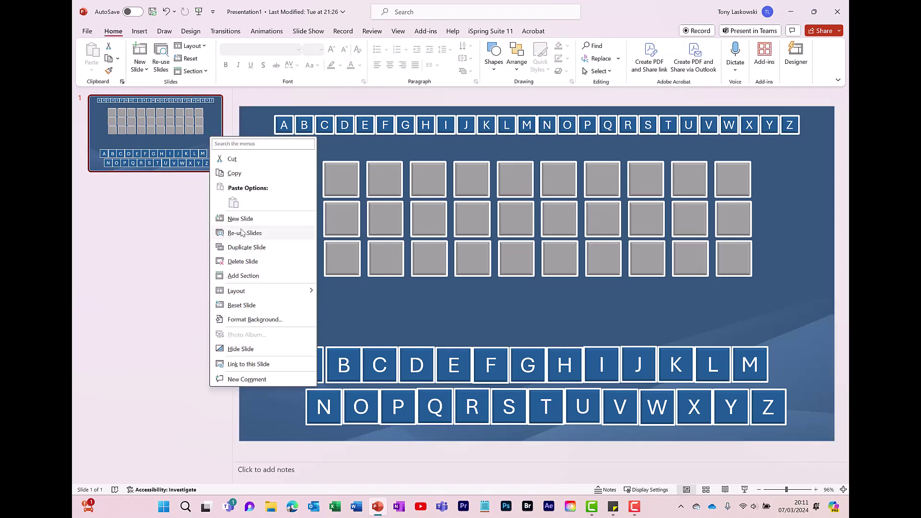
left_click(249, 247)
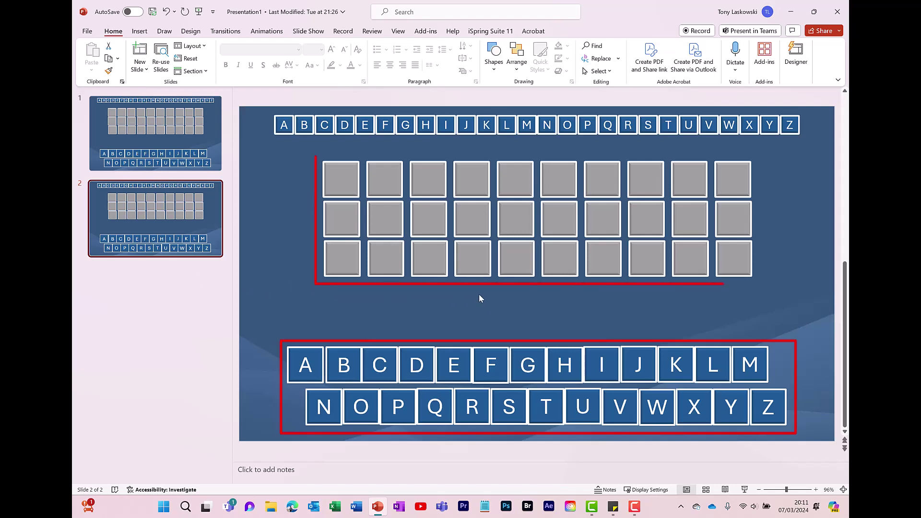
left_click(717, 348)
left_click_drag(717, 348, 481, 161)
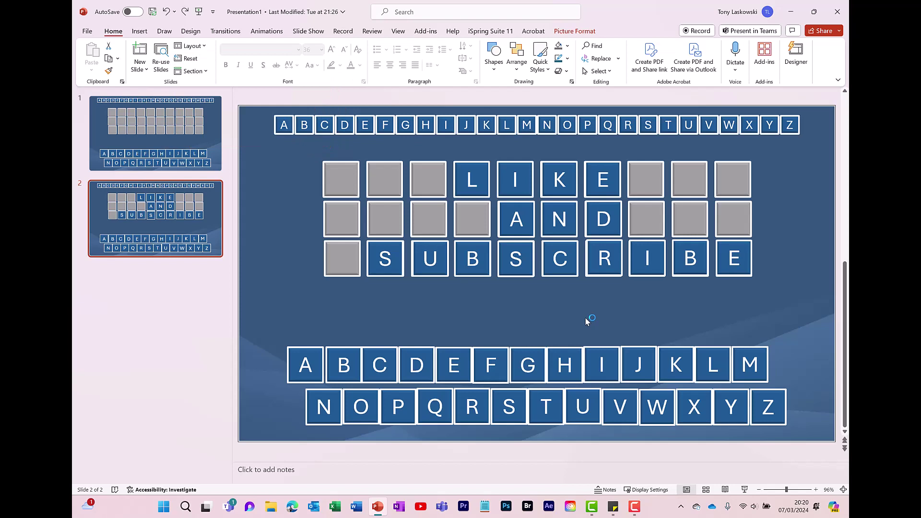
Step: Give the top-left grid box a darker grey fill
left_click(335, 182)
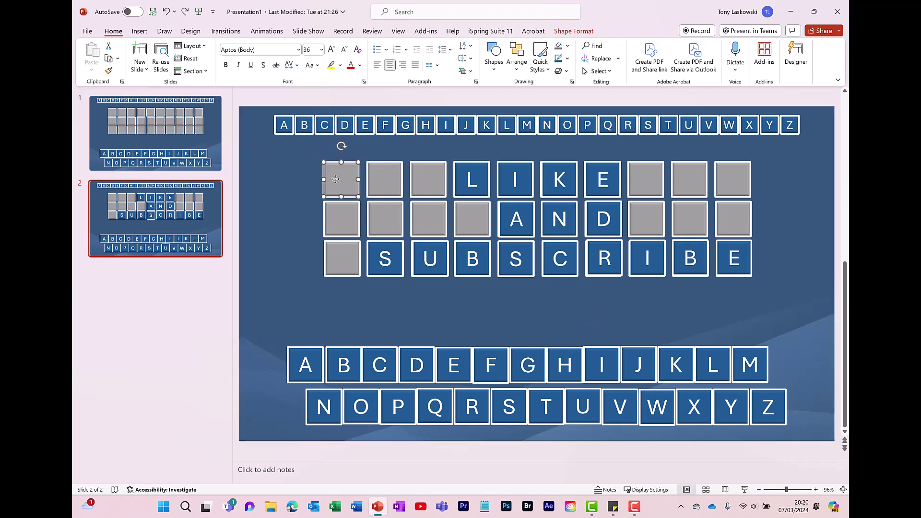
left_click(573, 31)
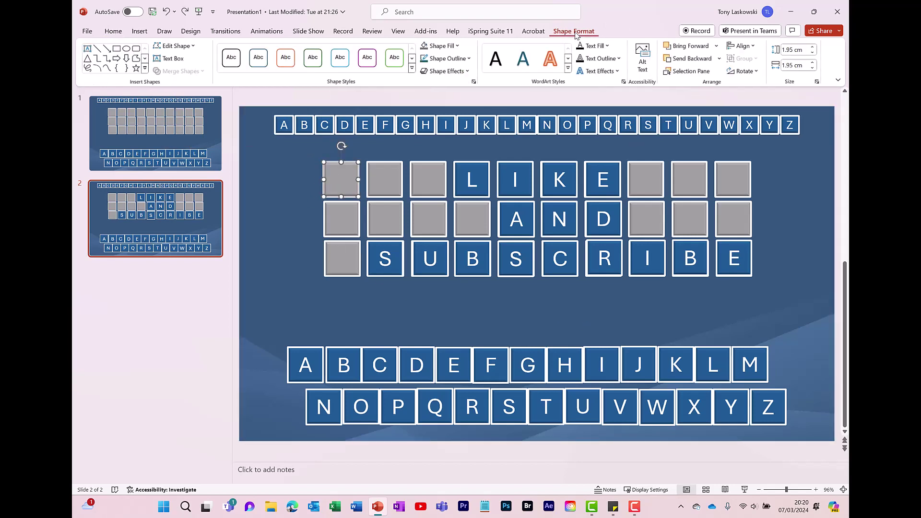
left_click(458, 47)
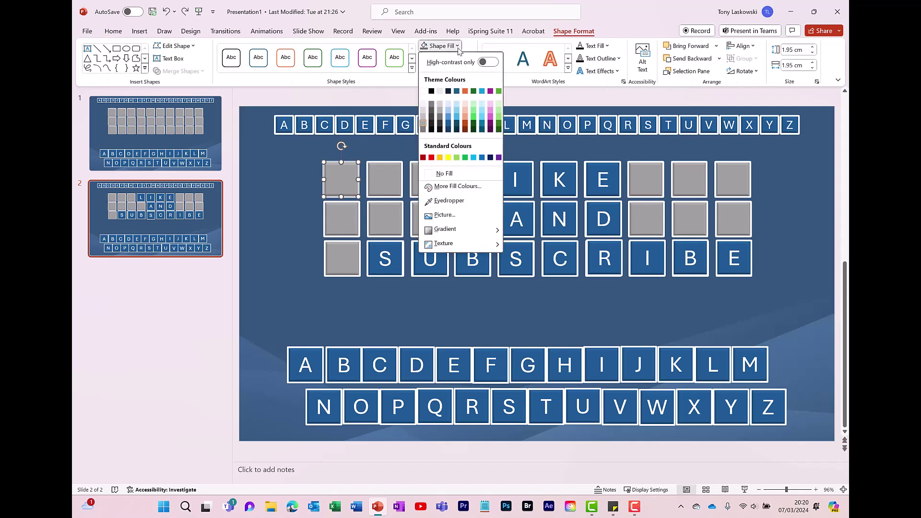
left_click(440, 124)
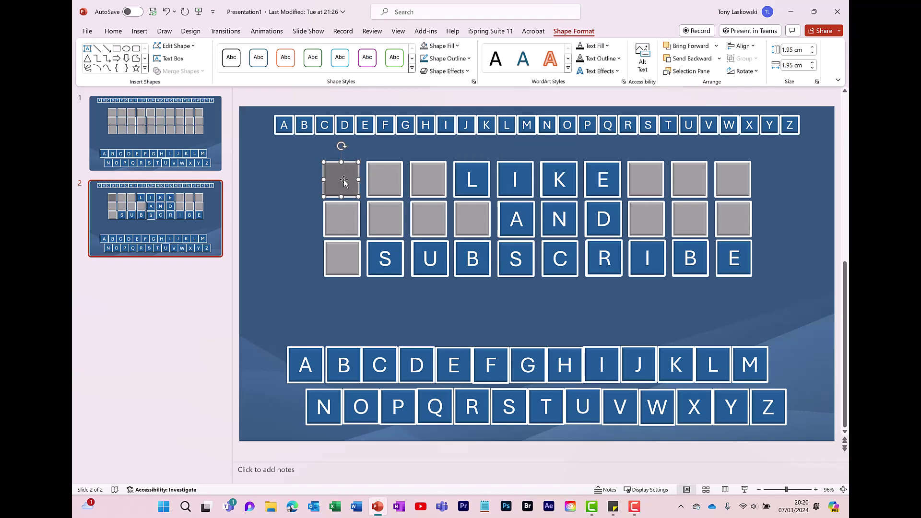
Step: Format-paint that dark grey onto the unused top-row, middle-row and first bottom-row boxes
left_click(115, 33)
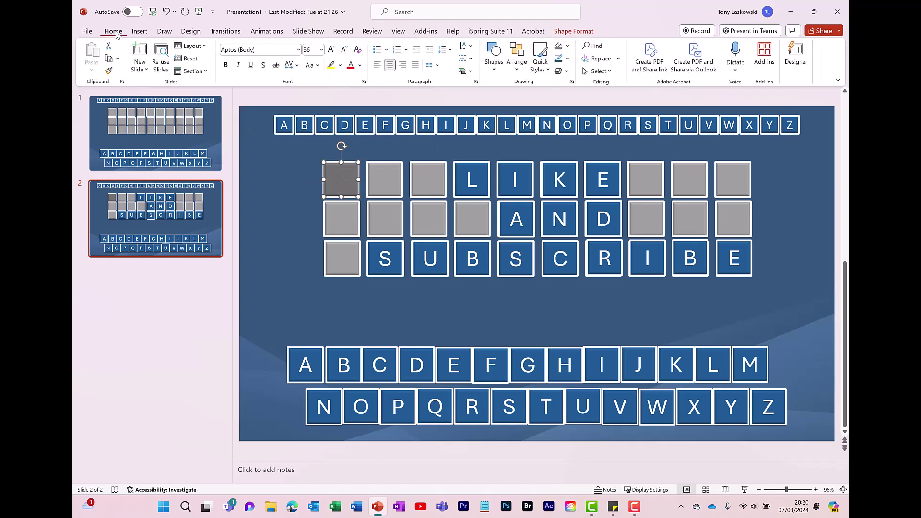
left_click(109, 72)
left_click(378, 185)
left_click(423, 188)
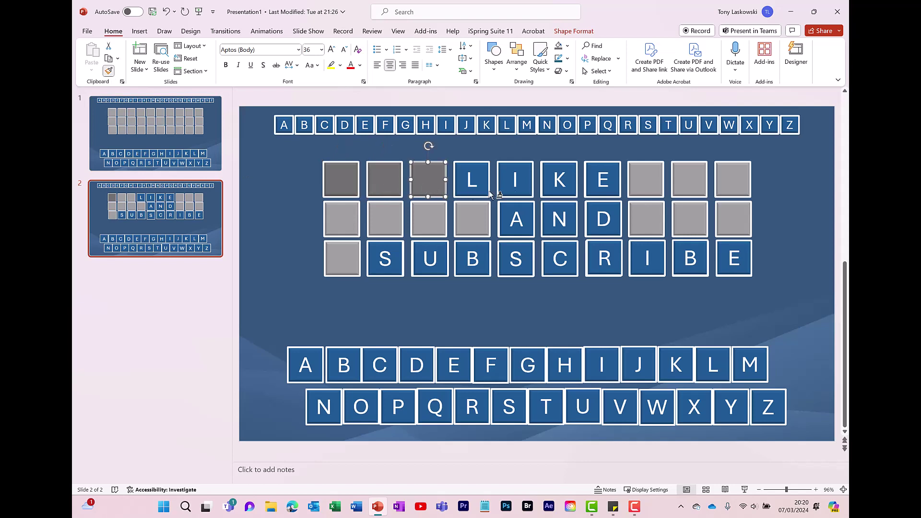
left_click(641, 187)
left_click(689, 184)
left_click(725, 181)
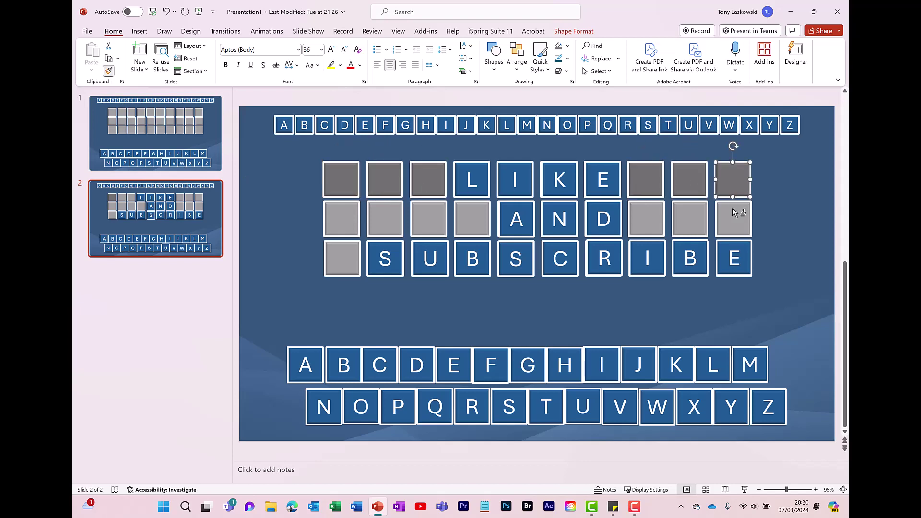
left_click(736, 219)
left_click(683, 227)
left_click(645, 223)
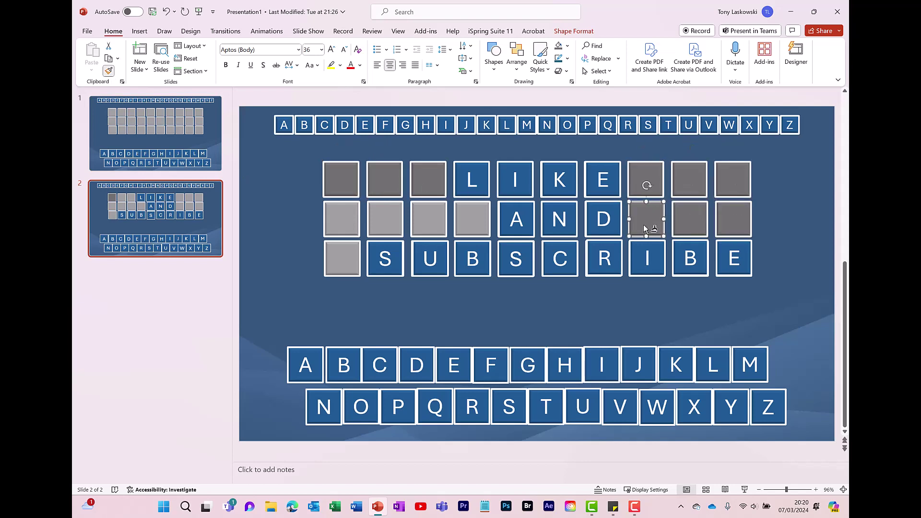
left_click(476, 220)
left_click(434, 219)
left_click(389, 222)
left_click(349, 219)
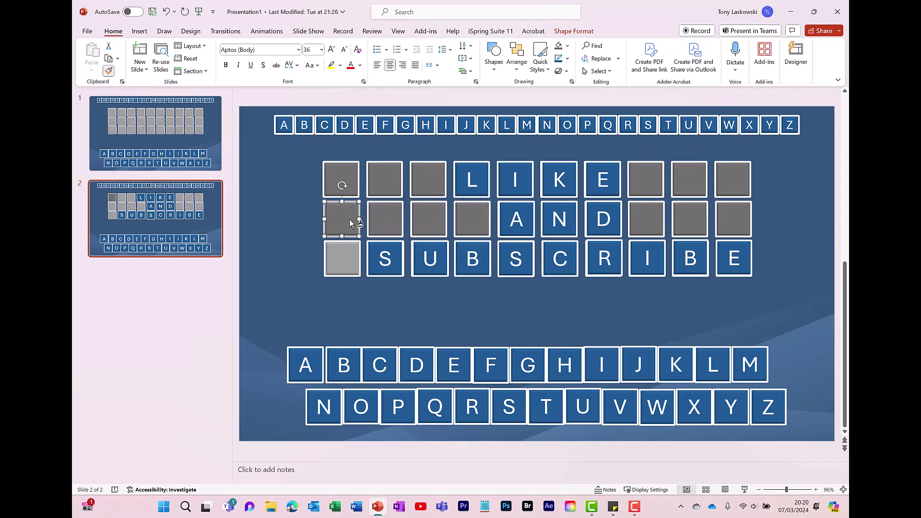
left_click(343, 259)
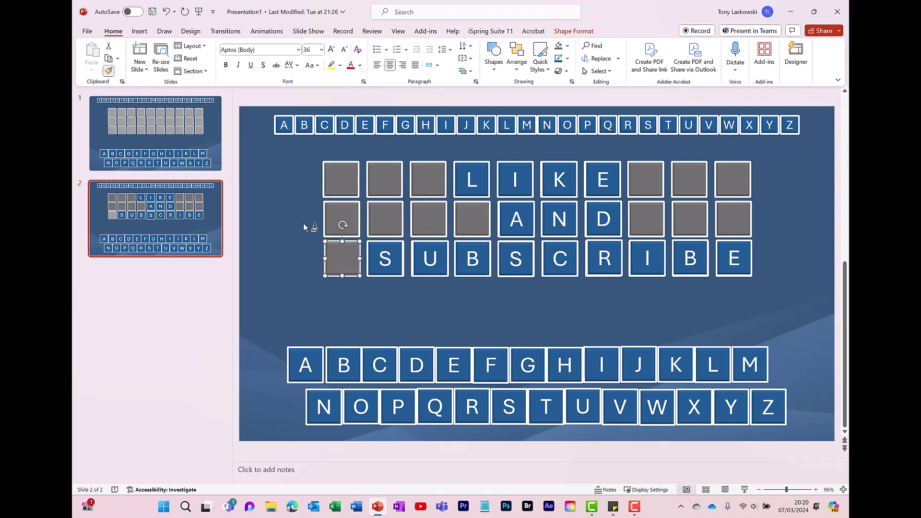
left_click(283, 222)
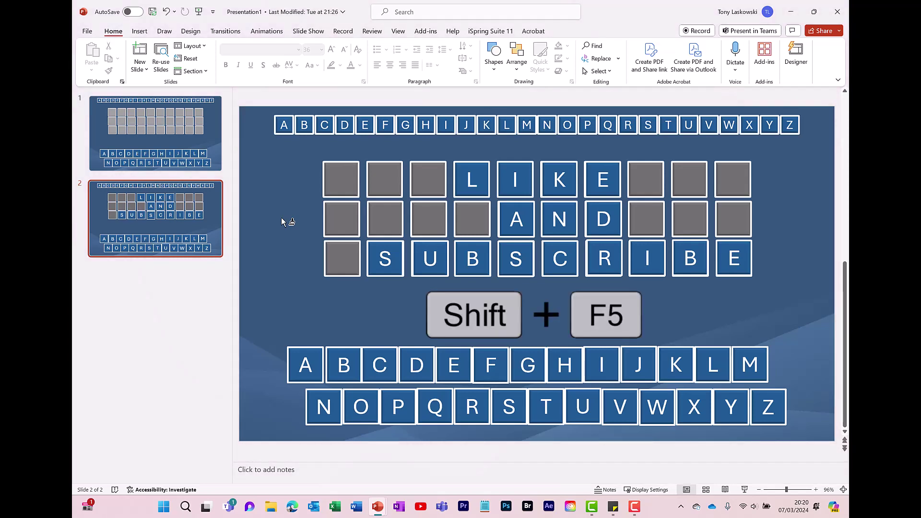
Step: Run the slide show, guess L, W, I, K, E and the remaining letters, then exit
key("shift+F5")
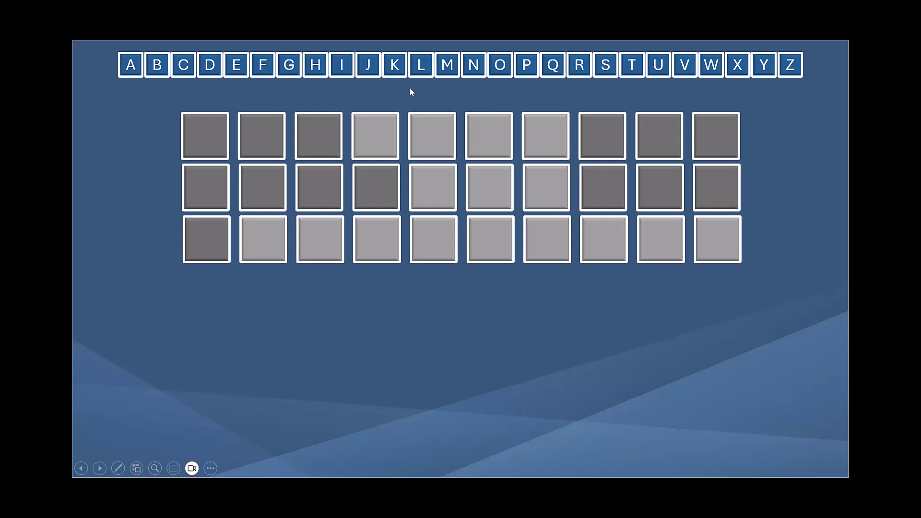
left_click(422, 73)
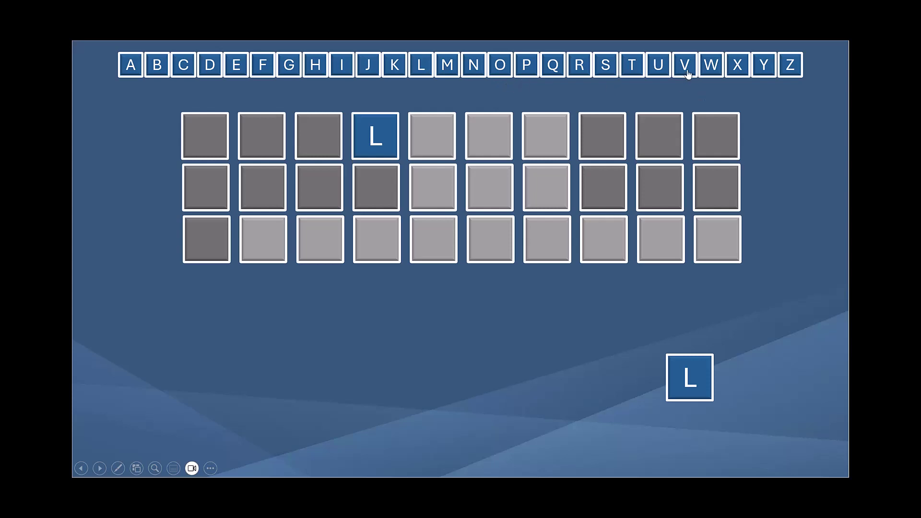
left_click(711, 66)
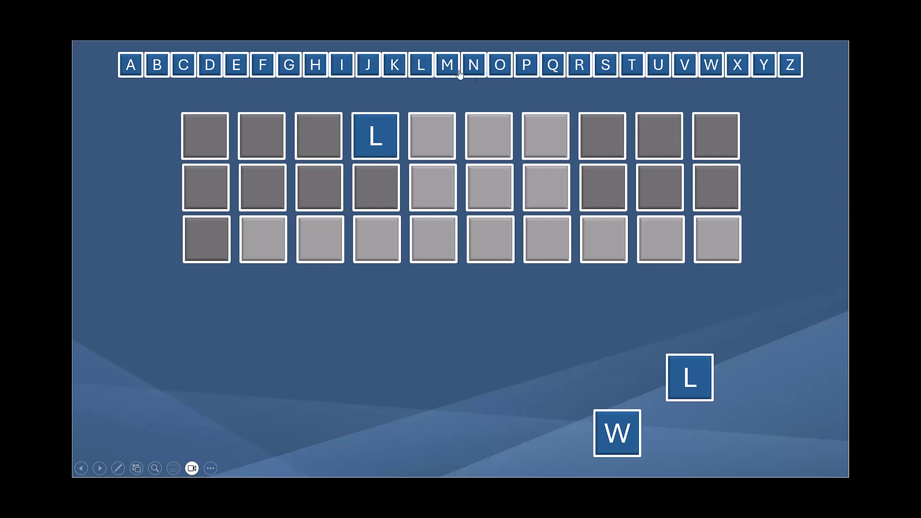
left_click(346, 70)
left_click(395, 72)
left_click(236, 64)
left_click(130, 65)
left_click(473, 65)
left_click(210, 65)
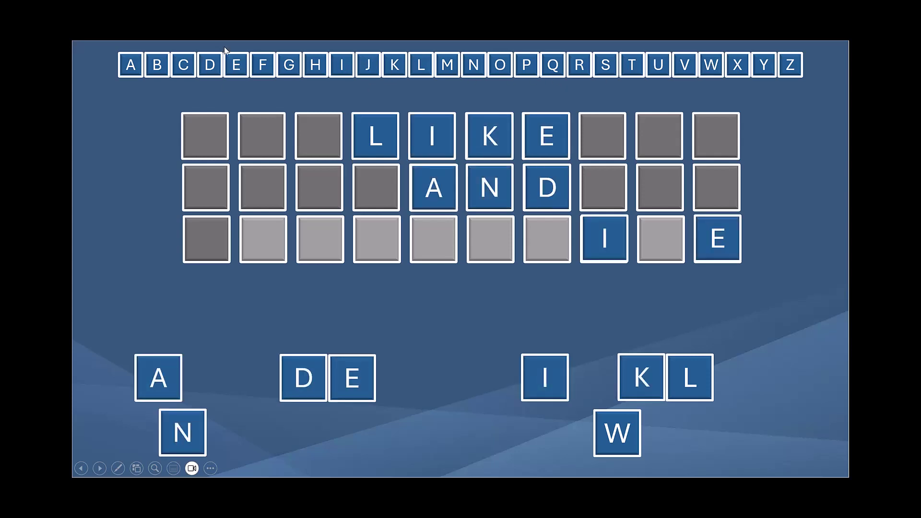
left_click(605, 65)
left_click(658, 65)
left_click(157, 64)
left_click(579, 65)
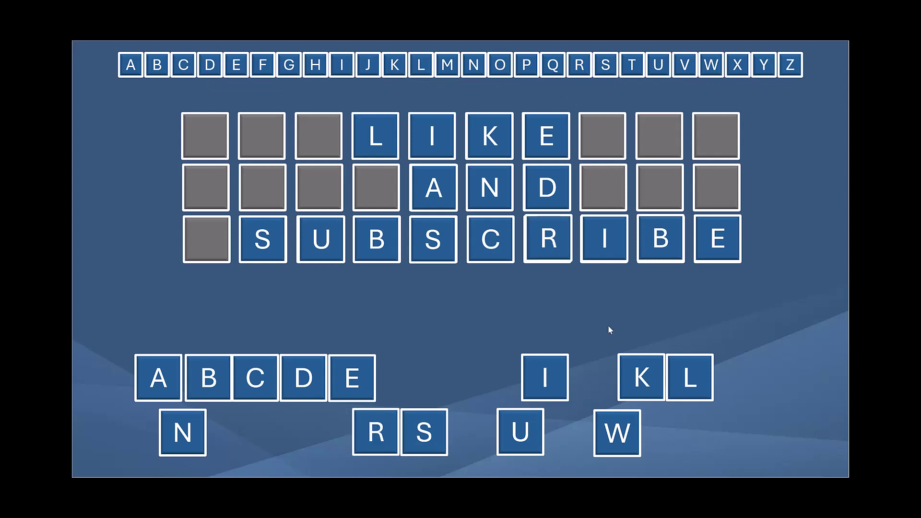
key("Escape")
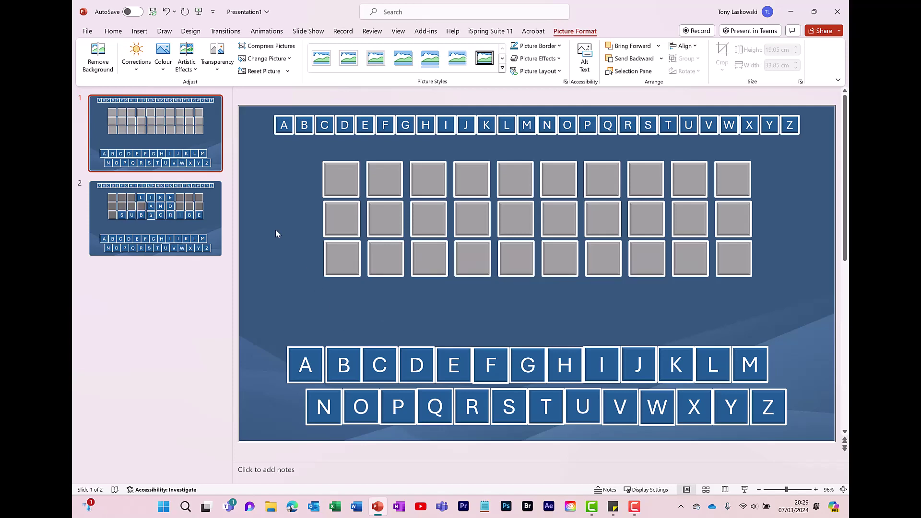
Step: Hide slide 1, publish to iSpring Space named 'Guess the Phrase Game', and open it online
right_click(209, 141)
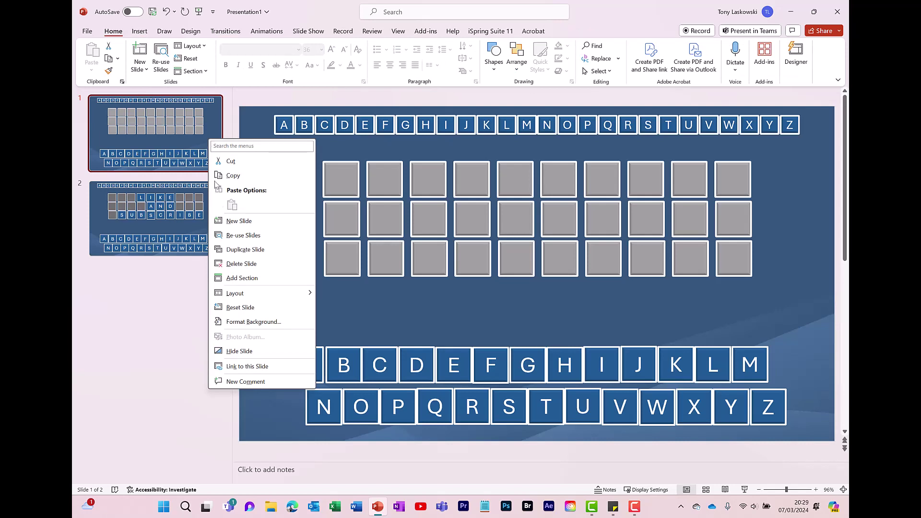
left_click(240, 352)
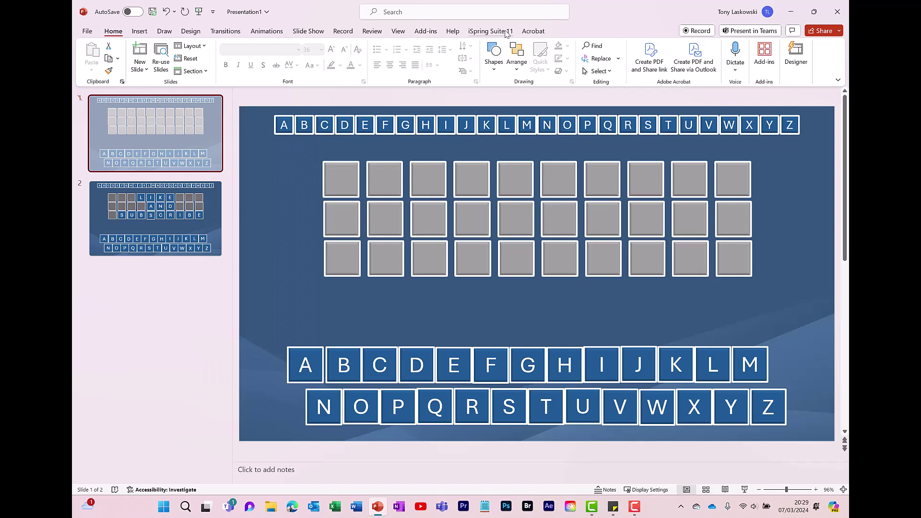
left_click(490, 32)
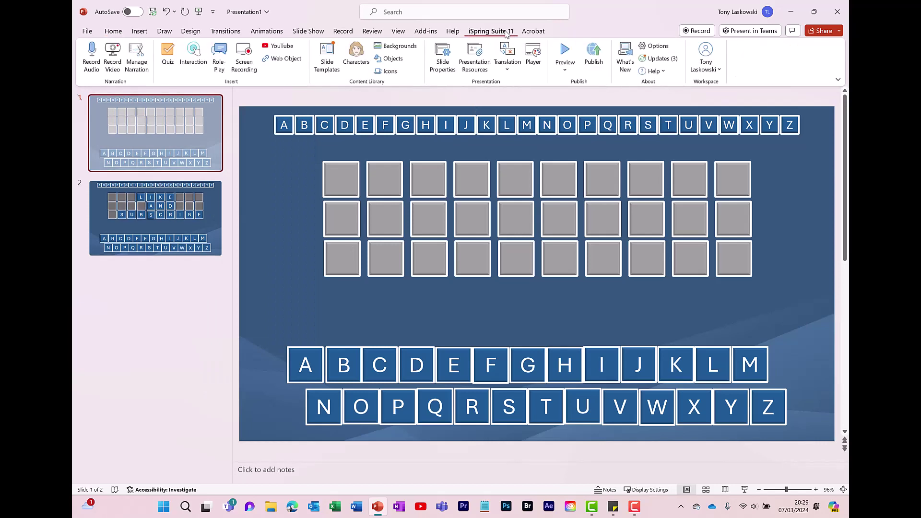
left_click(604, 69)
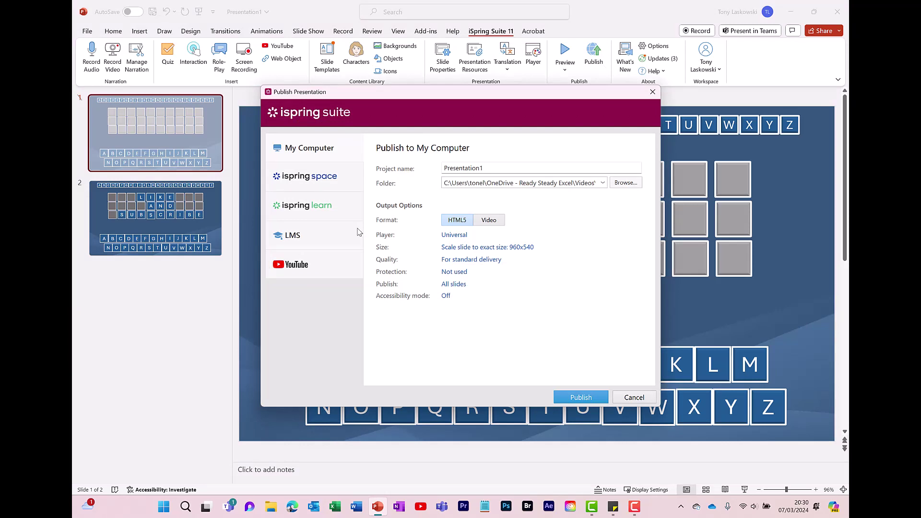
left_click(342, 183)
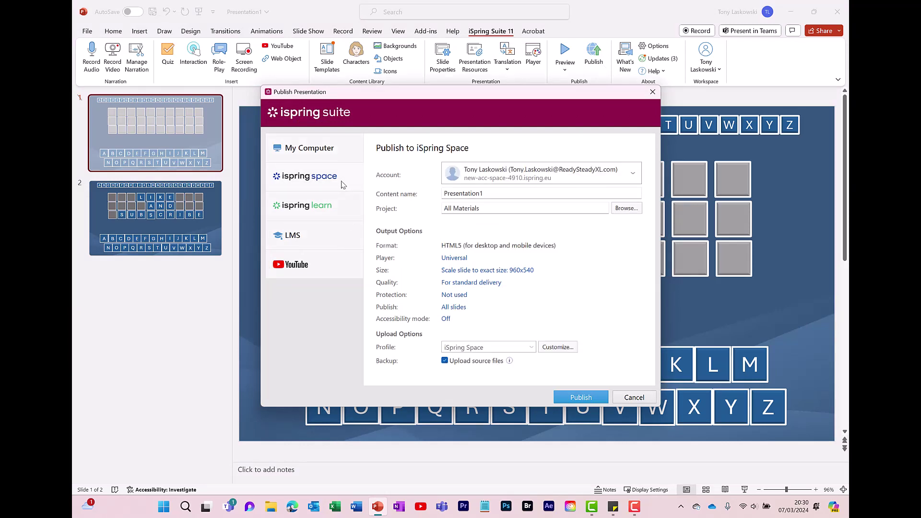
left_click_drag(510, 195, 441, 194)
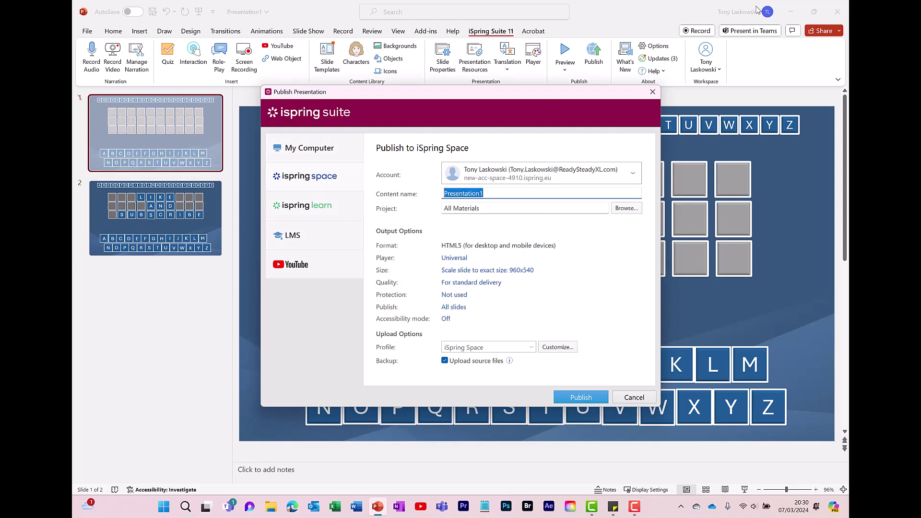
type("Guess the Phrase Game")
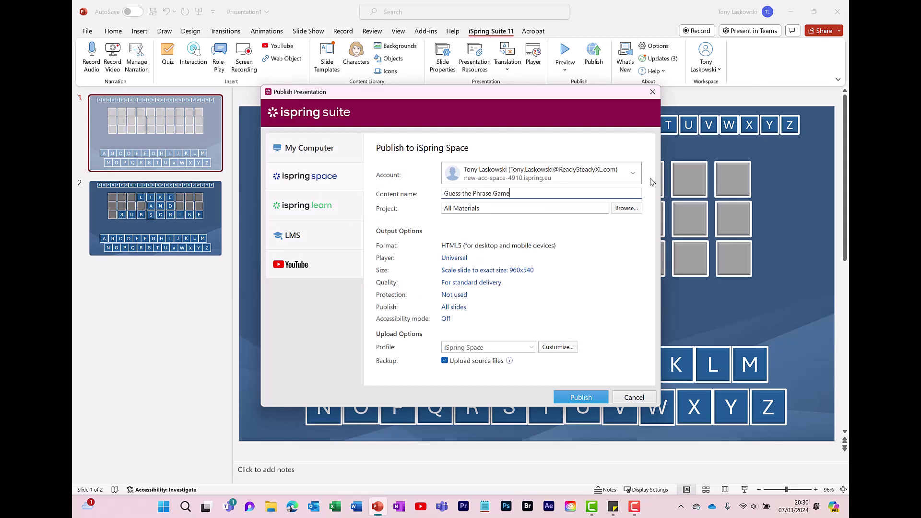
left_click(584, 399)
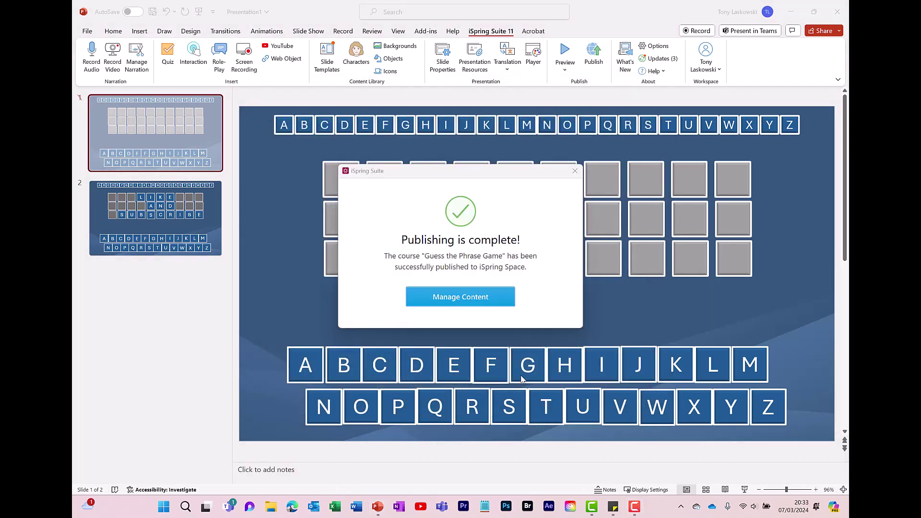
left_click(494, 303)
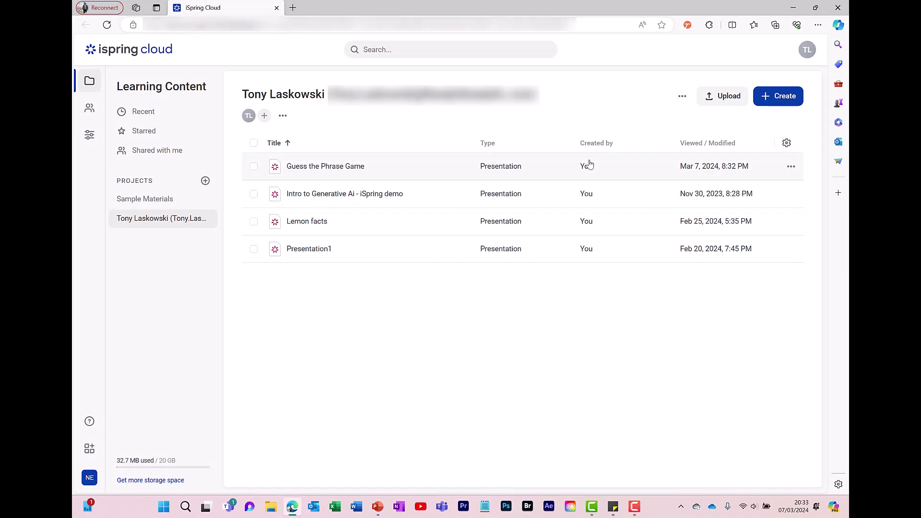
Step: Open Share/Preview for Guess the Phrase Game and make it viewable via a link
left_click(791, 168)
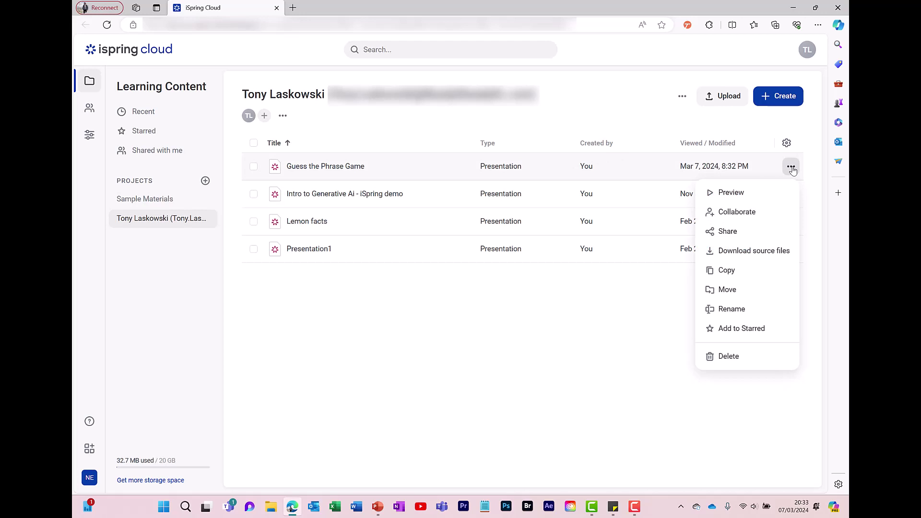
left_click(749, 238)
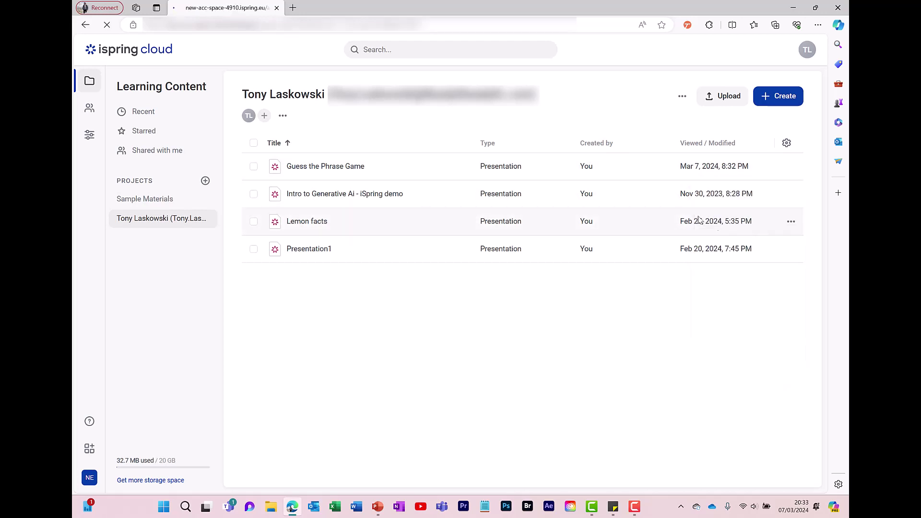
left_click(572, 165)
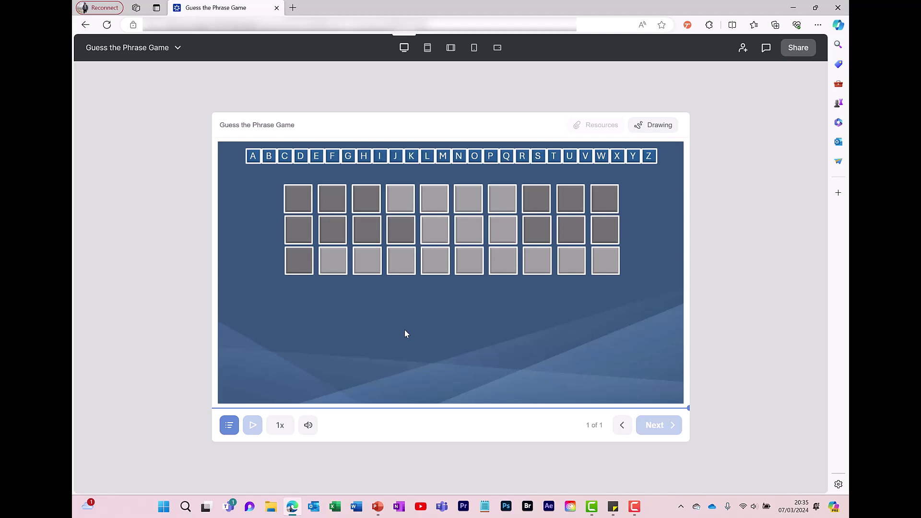
Step: Preview the game in portrait and landscape tablet and phone layouts
left_click(427, 53)
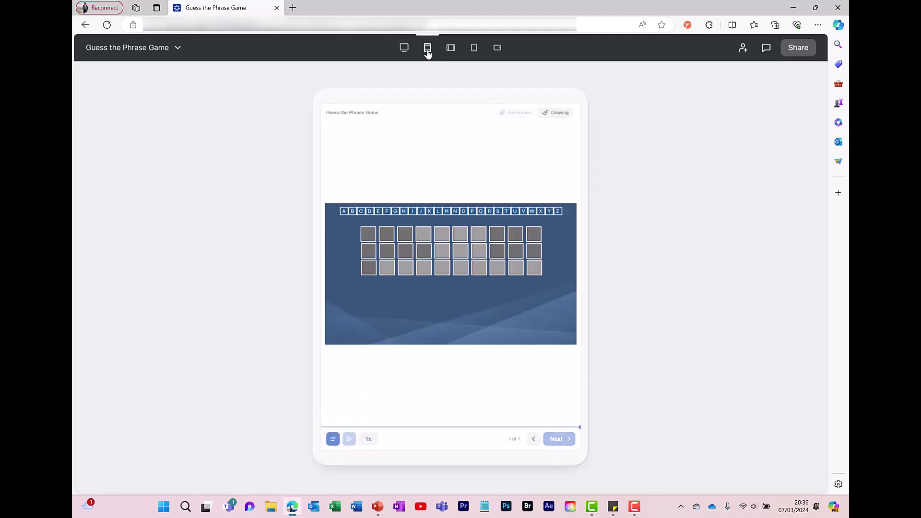
left_click(453, 54)
left_click(476, 53)
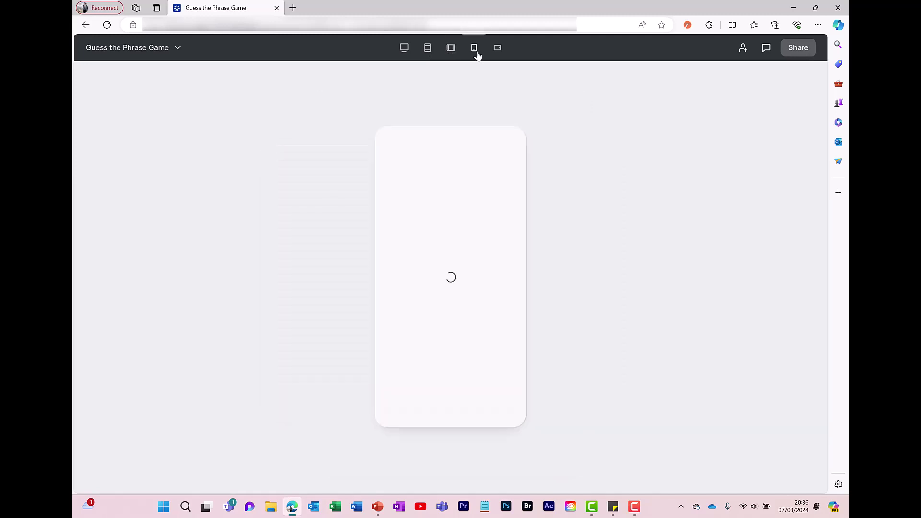
left_click(495, 52)
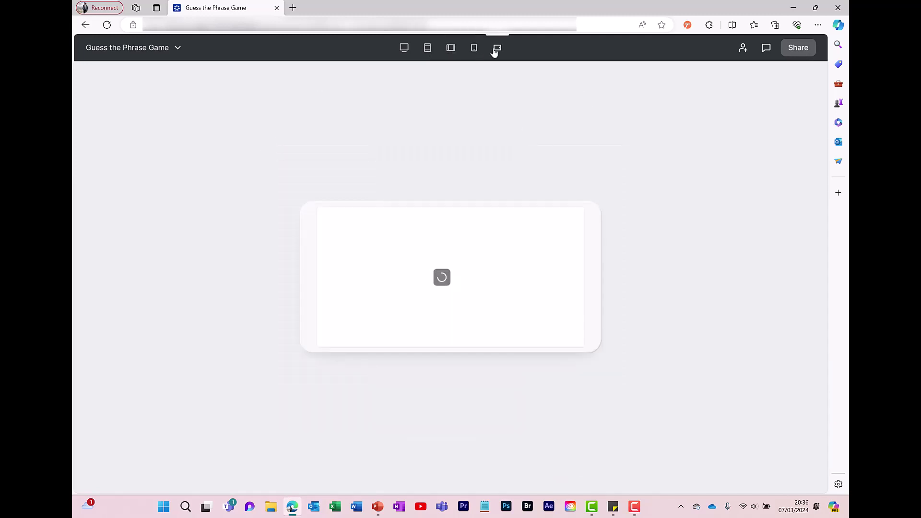
Step: Return to the desktop layout and guess the letters L and I
left_click(405, 51)
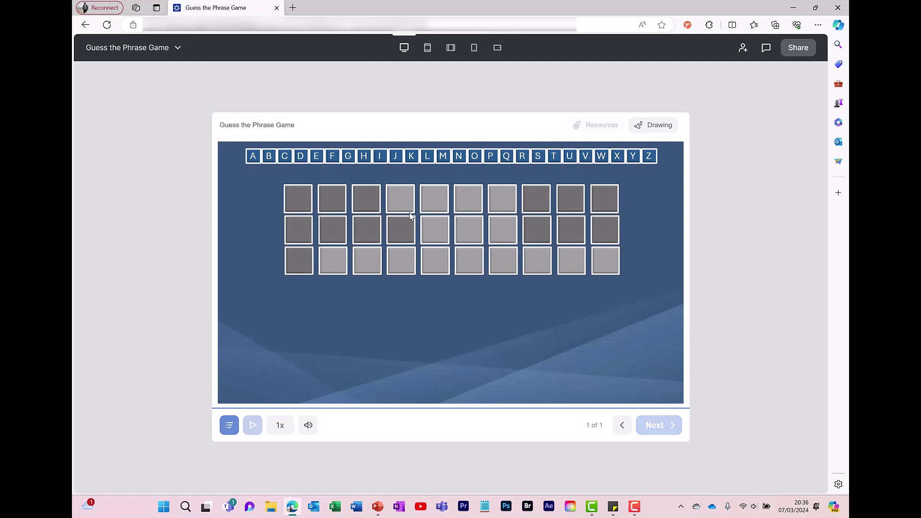
left_click(426, 157)
left_click(379, 157)
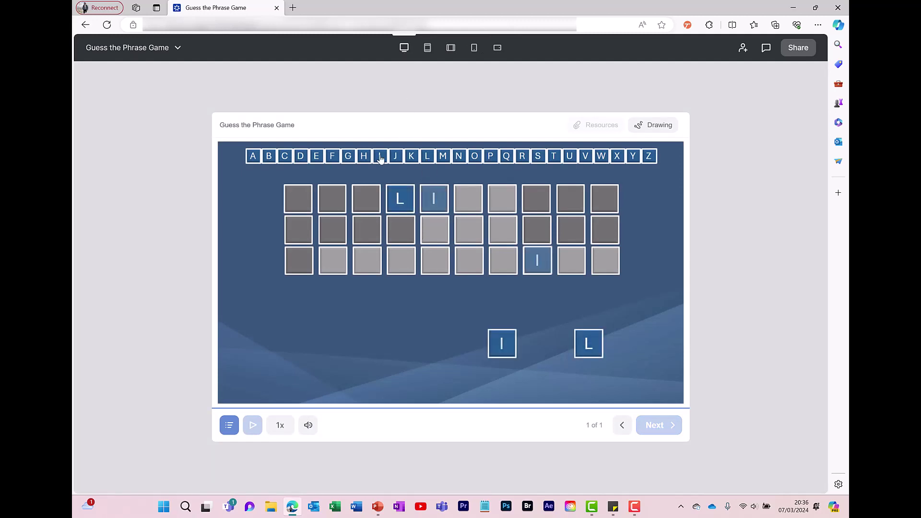